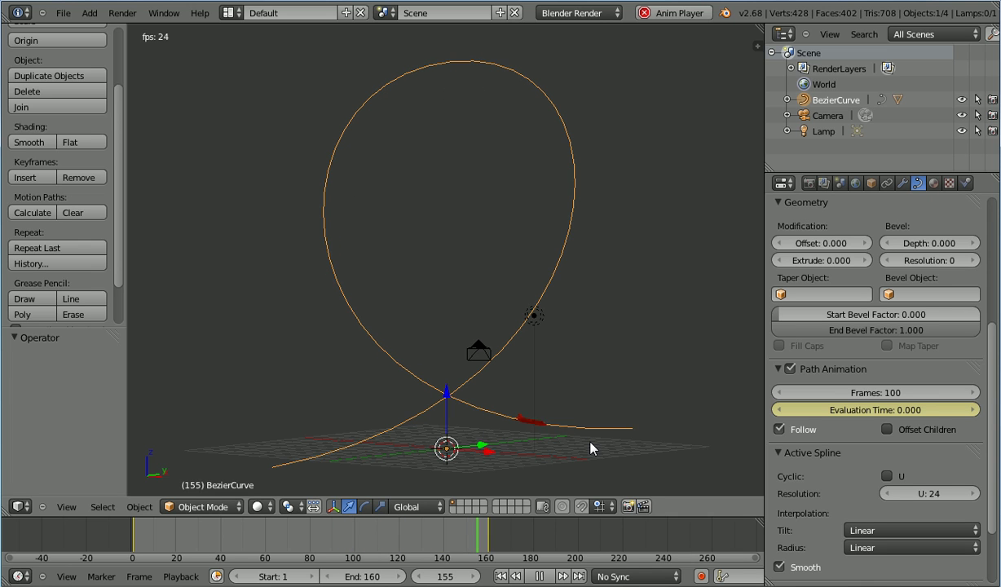
Choose File > New, leaving the Reload Start-Up File confirmation open
{"action": "left_click", "coordinate": [62, 13]}
{"action": "left_click", "coordinate": [73, 30]}
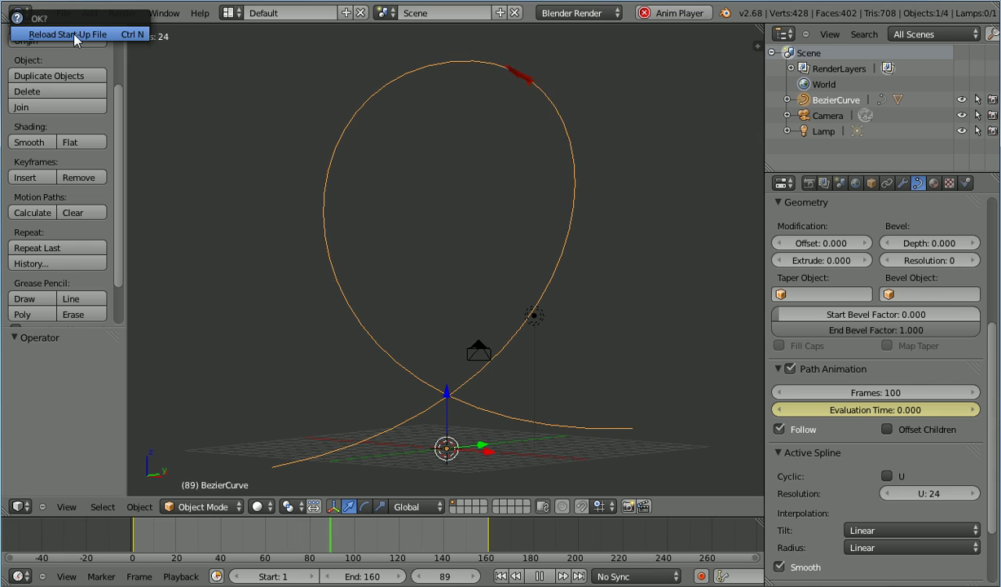
Confirm the start-up reload and open the recent file jetTut18a.blend
{"action": "left_click", "coordinate": [69, 34]}
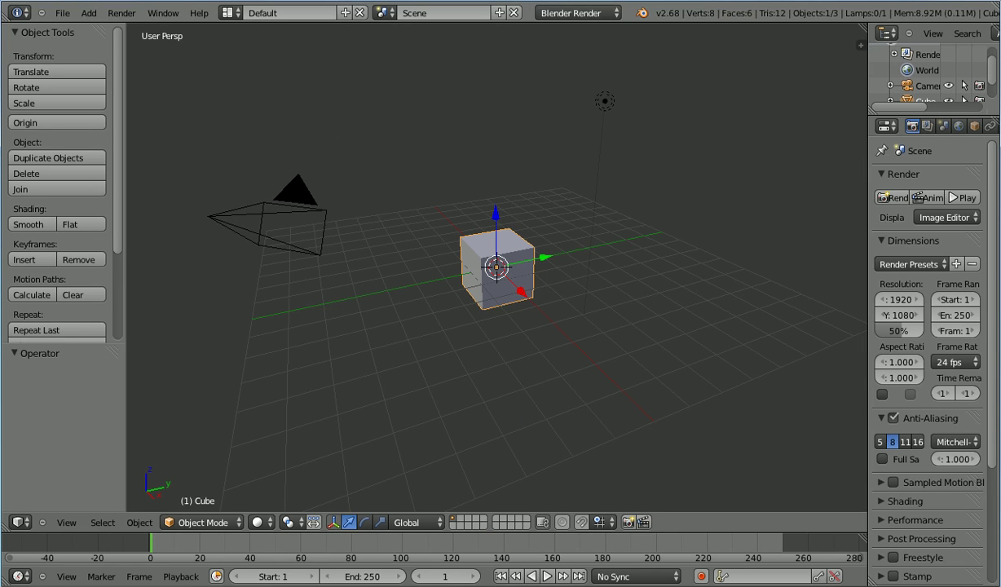
{"action": "left_click", "coordinate": [71, 14]}
{"action": "mouse_move", "coordinate": [114, 61]}
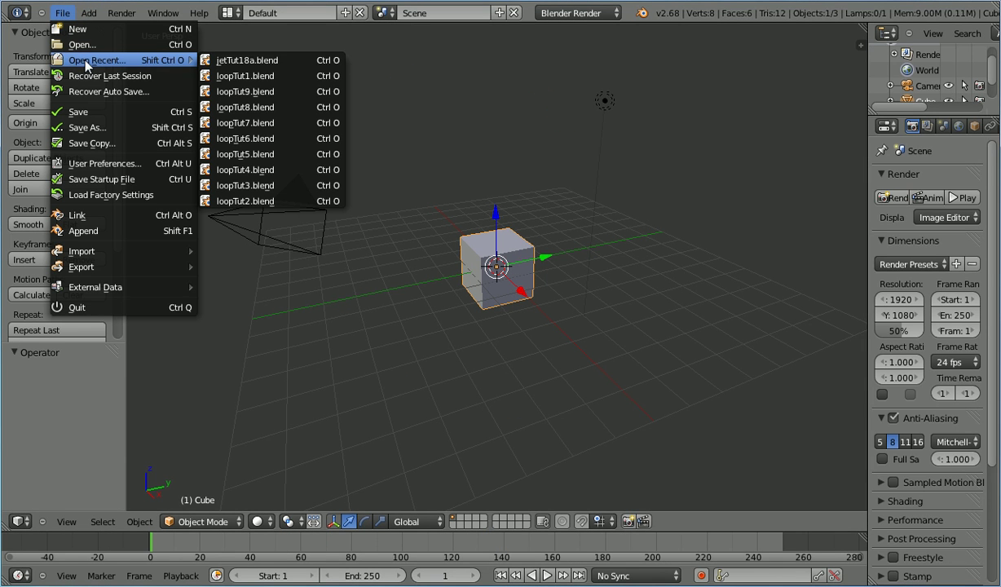
{"action": "left_click", "coordinate": [284, 62]}
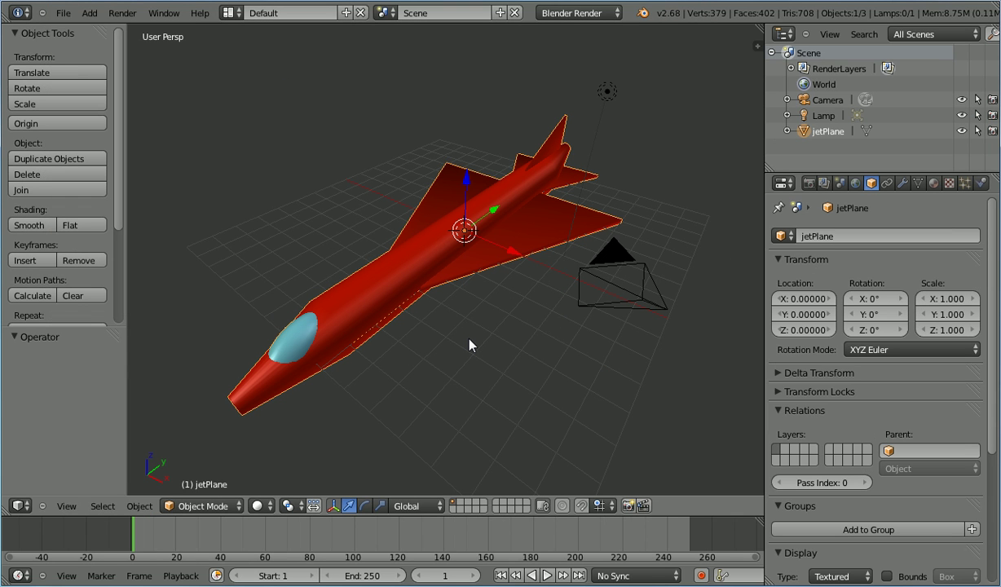
Scale the jet plane to 0.1 and rotate it 180° about Z
{"action": "type", "text": "s0.1"}
{"action": "key", "text": "Return"}
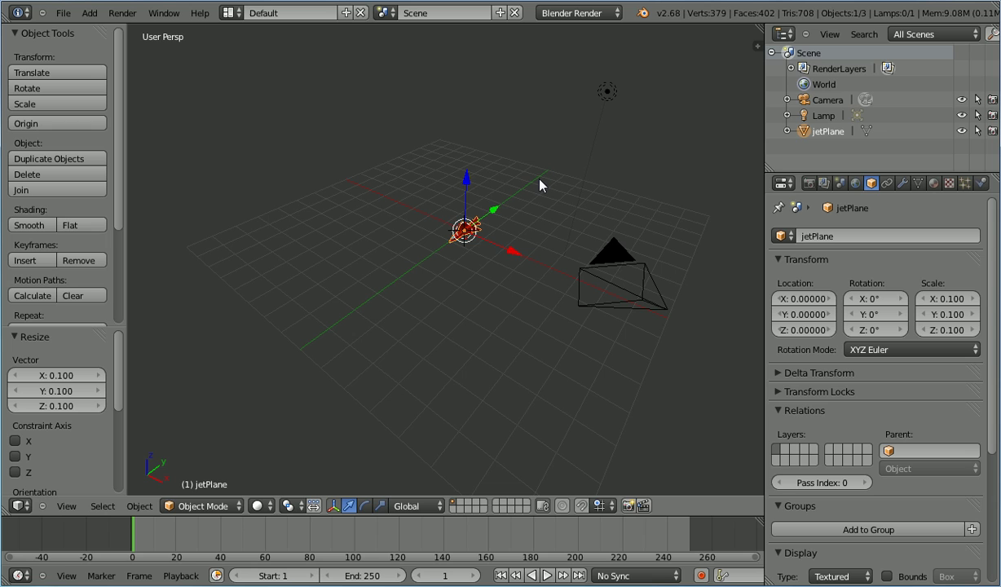
{"action": "key", "text": "r"}
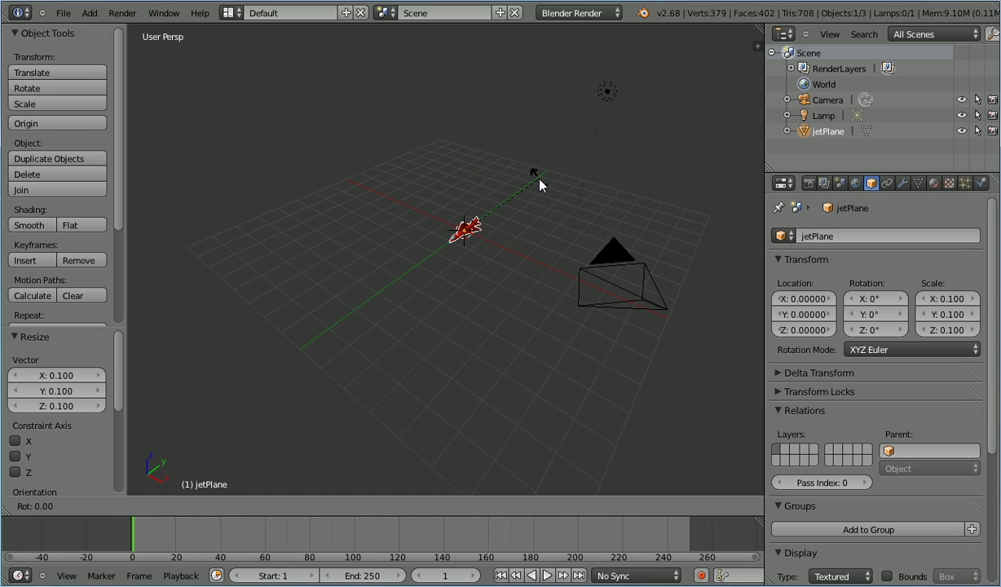
{"action": "type", "text": "z"}
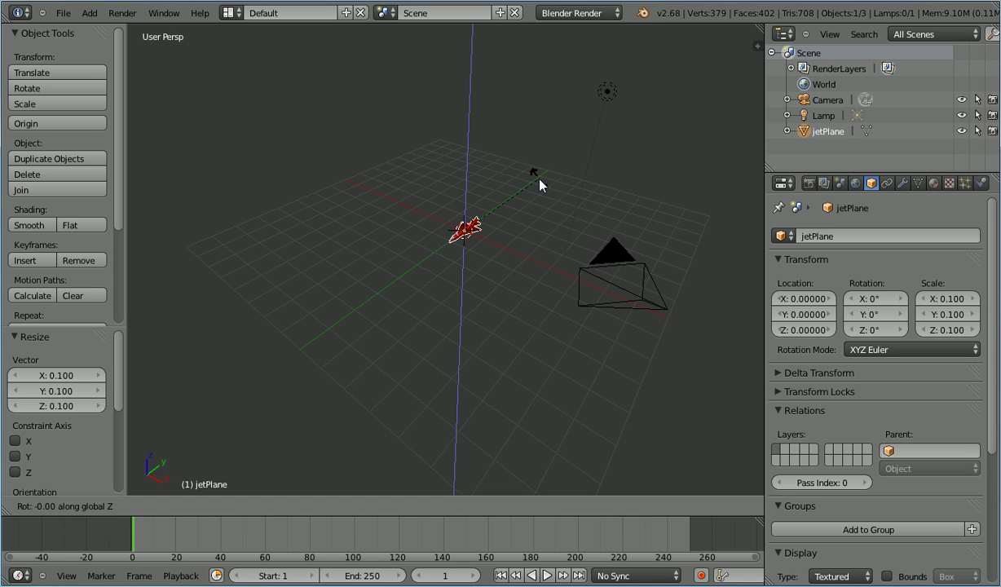
{"action": "type", "text": "180"}
{"action": "key", "text": "Return"}
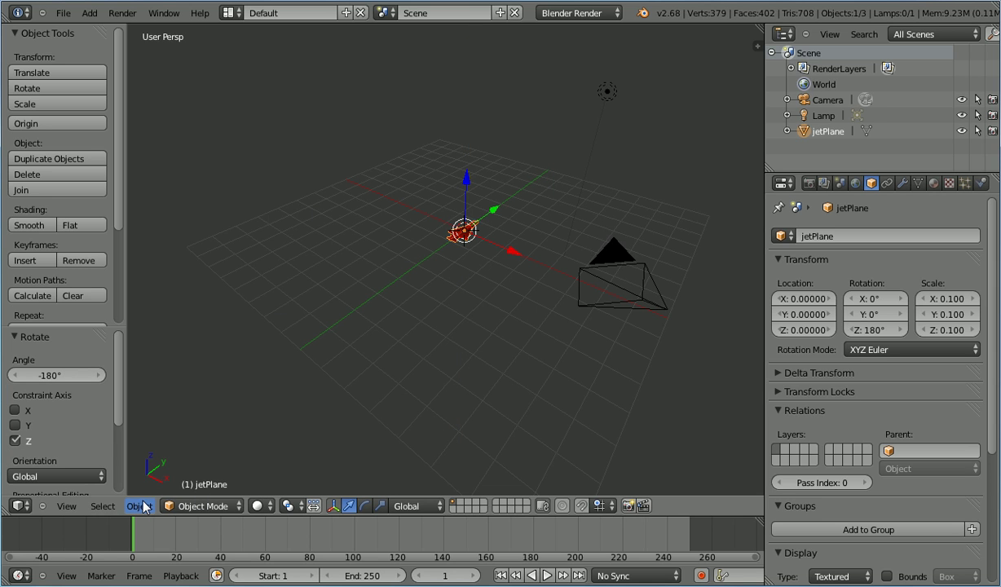
Apply rotation and scale to the jet plane
{"action": "left_click", "coordinate": [139, 506]}
{"action": "mouse_move", "coordinate": [204, 392]}
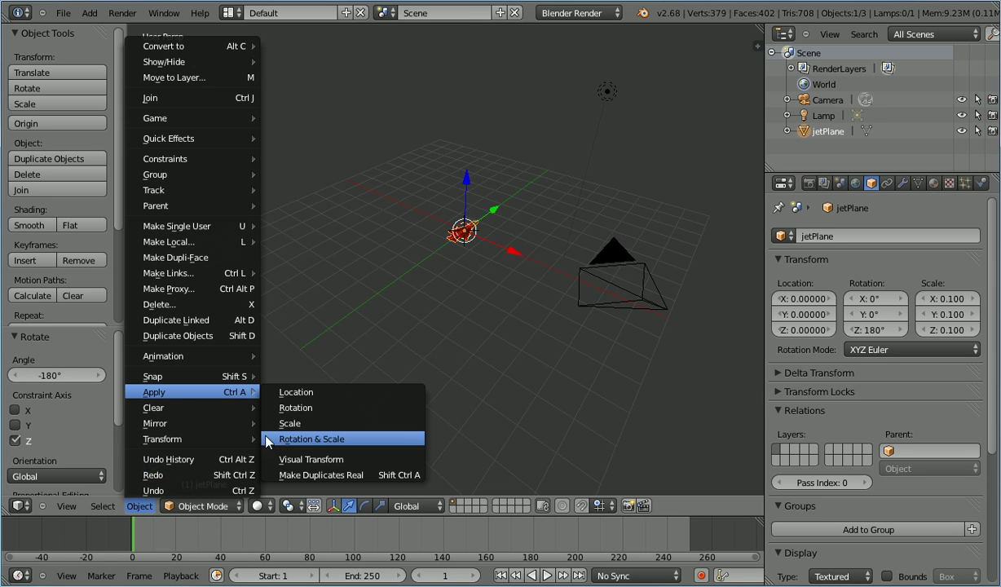
{"action": "left_click", "coordinate": [371, 440]}
Switch to quad view and hide jetPlane in the Outliner
{"action": "left_click", "coordinate": [67, 506]}
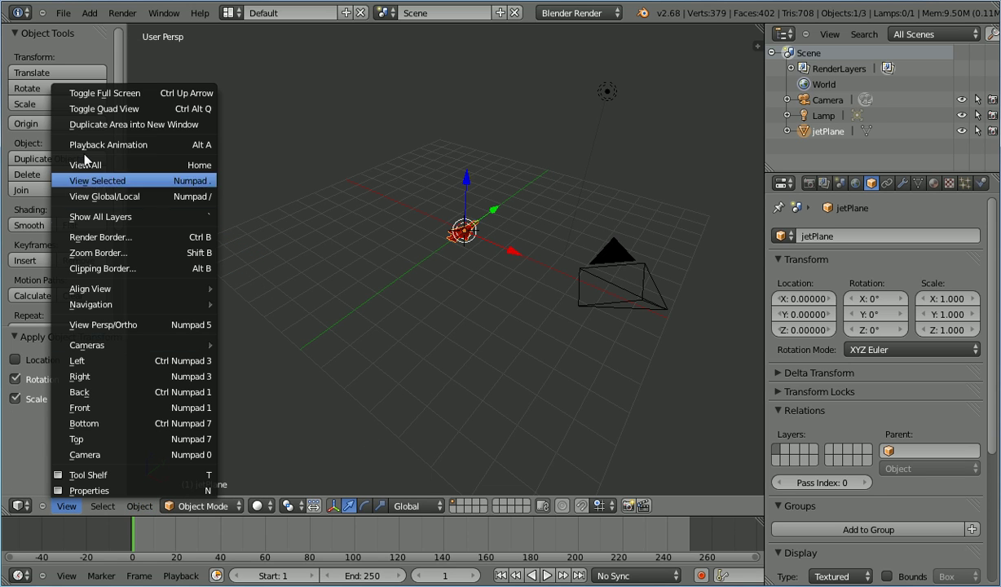
{"action": "left_click", "coordinate": [168, 110]}
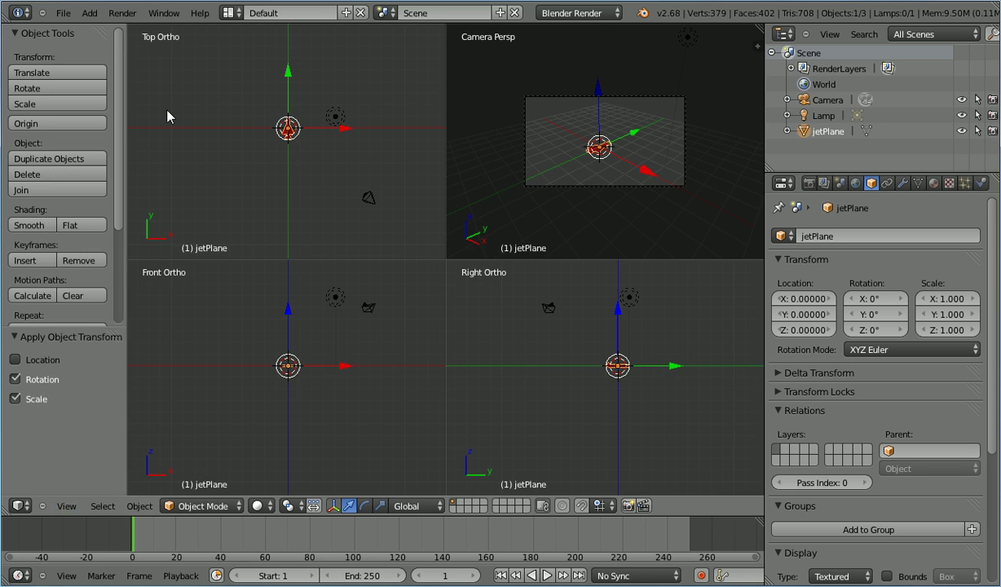
{"action": "left_click", "coordinate": [961, 131]}
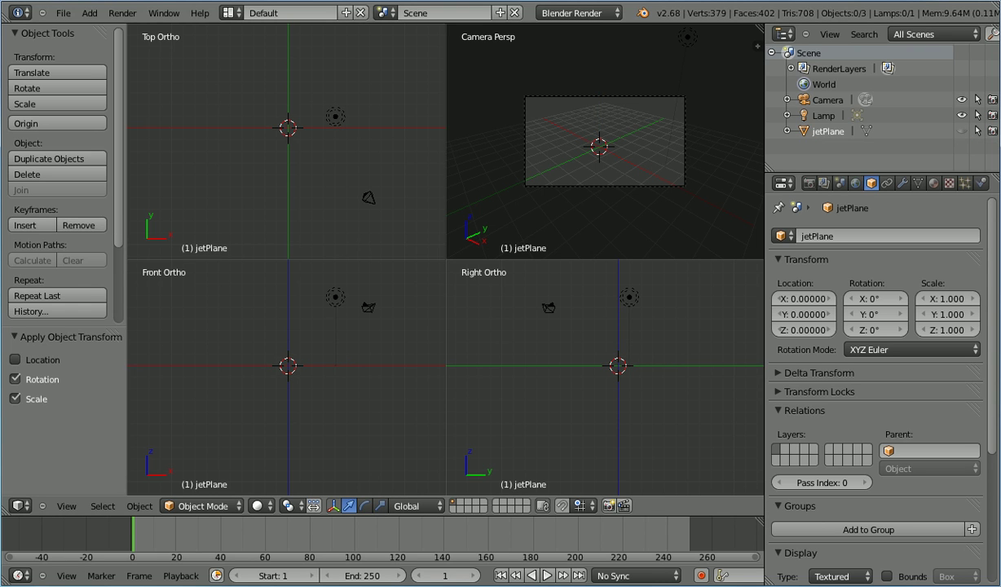
Add a Bezier curve to the scene
{"action": "left_click", "coordinate": [89, 13]}
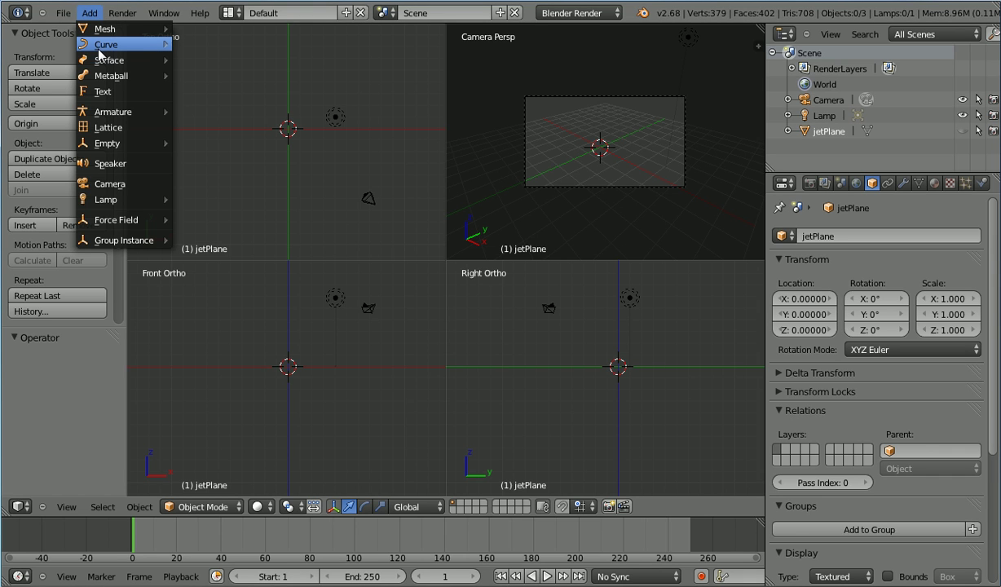
{"action": "mouse_move", "coordinate": [98, 52]}
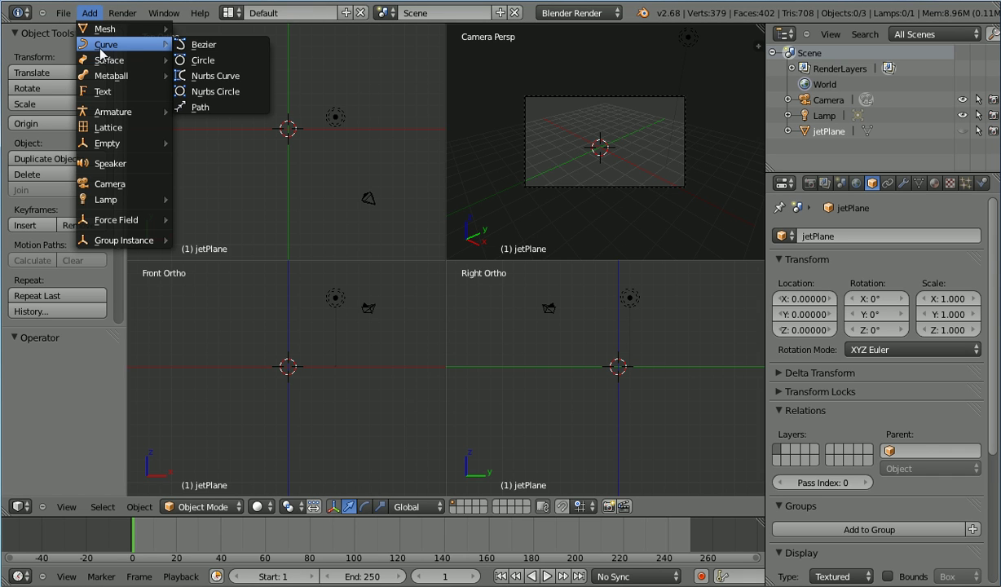
{"action": "left_click", "coordinate": [251, 45]}
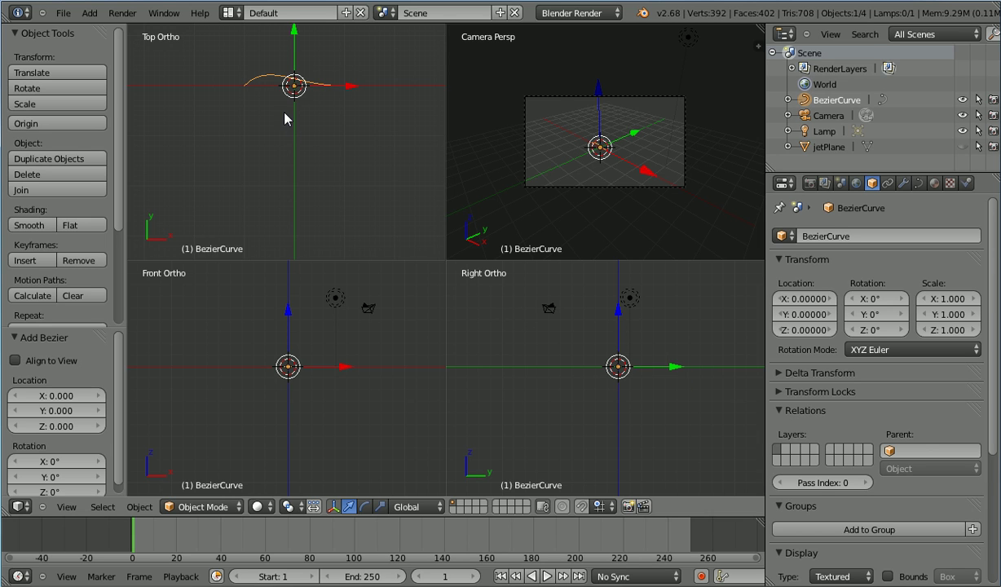
Rotate the curve 90° about X, then 90° about Z
{"action": "key", "text": "r"}
{"action": "key", "text": "x"}
{"action": "type", "text": "90"}
{"action": "key", "text": "Return"}
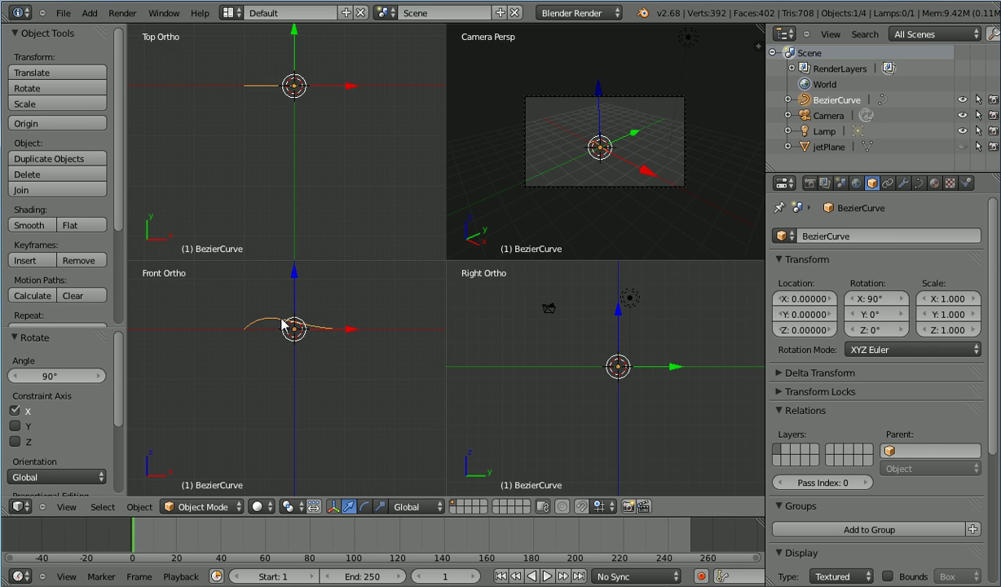
{"action": "key", "text": "r"}
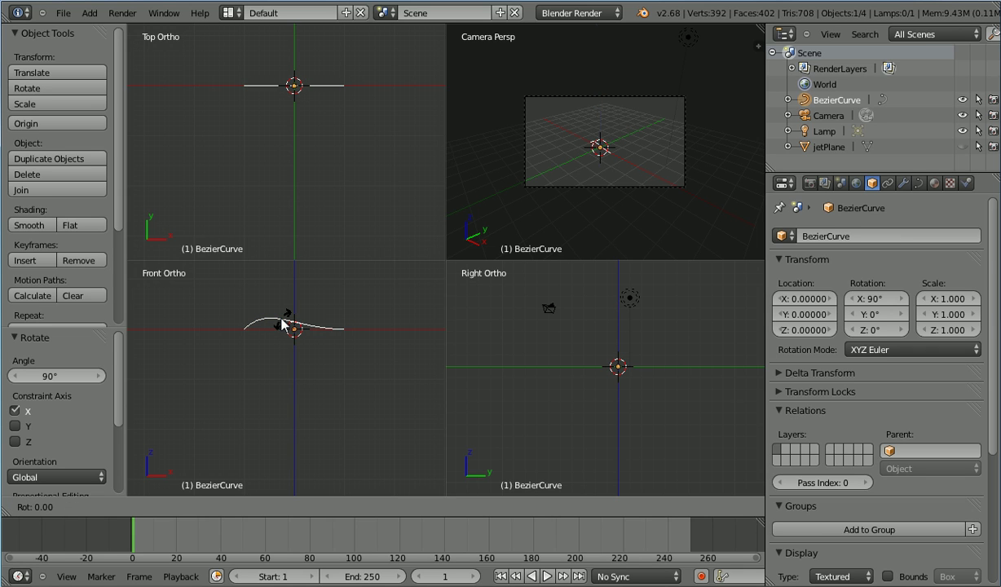
{"action": "type", "text": "z"}
{"action": "type", "text": "90"}
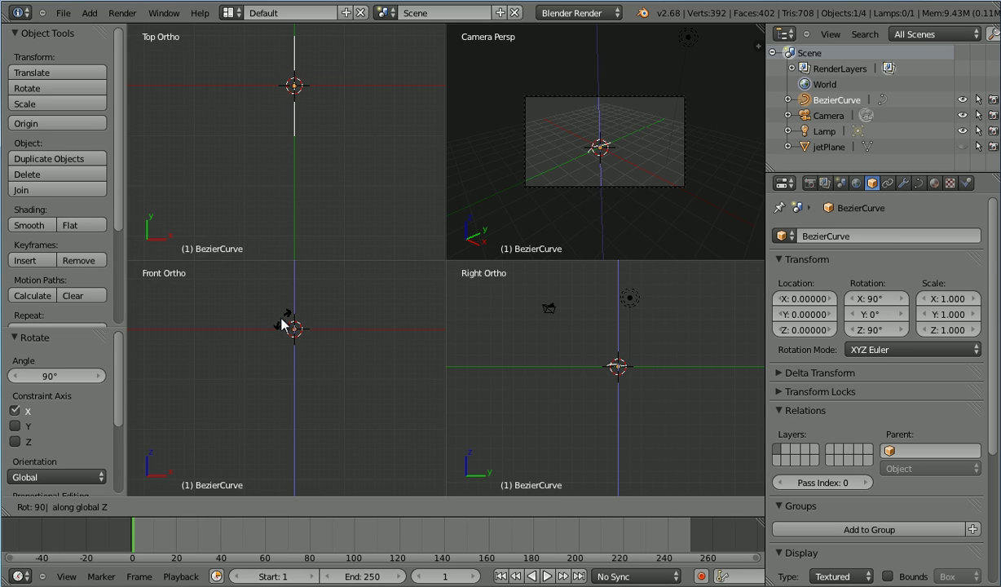
{"action": "key", "text": "Return"}
Turn off quad view to return to a single large viewport
{"action": "scroll", "coordinate": [554, 410], "scroll_direction": "up", "scroll_amount": 9}
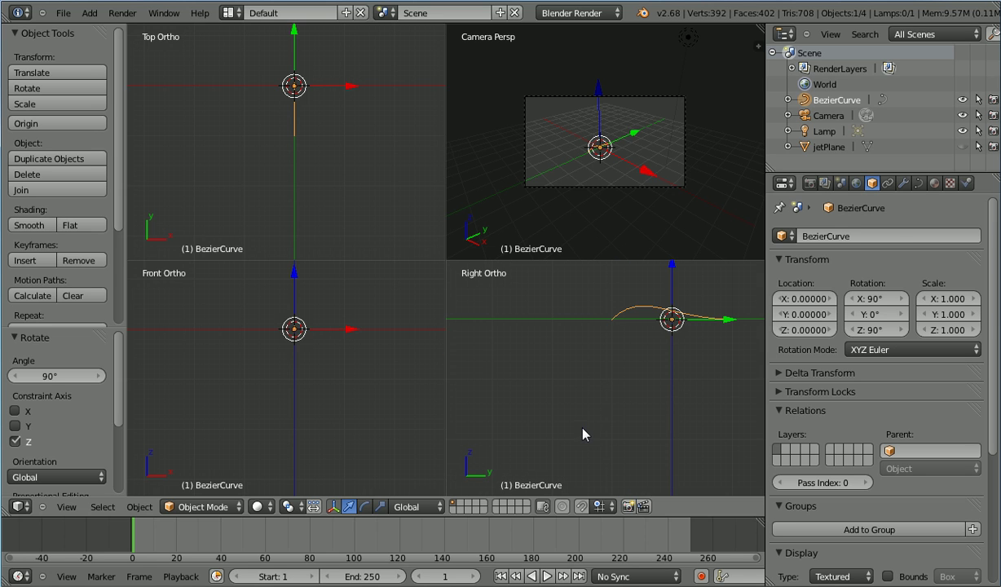
{"action": "left_click", "coordinate": [66, 506]}
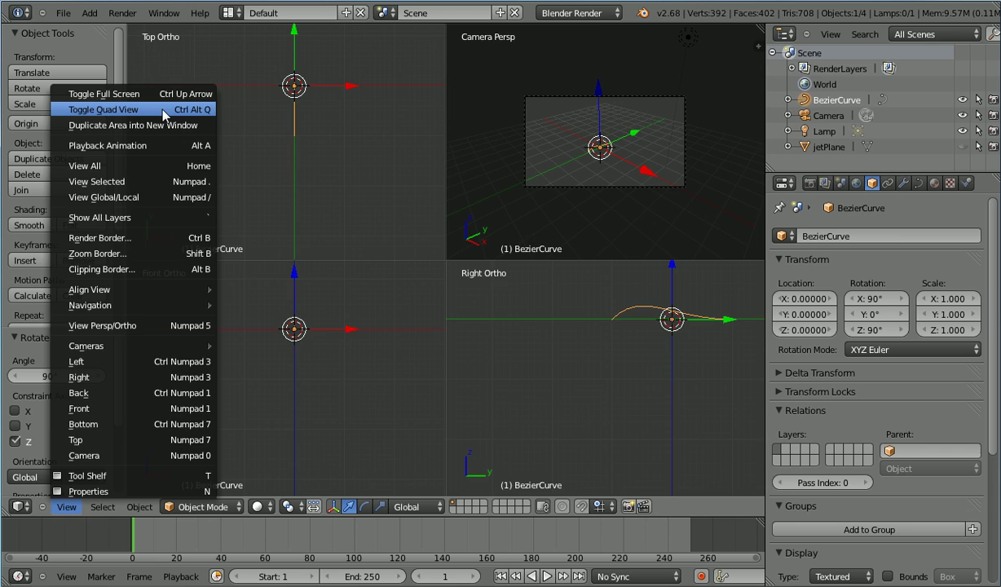
{"action": "left_click", "coordinate": [162, 112]}
{"action": "left_click", "coordinate": [66, 506]}
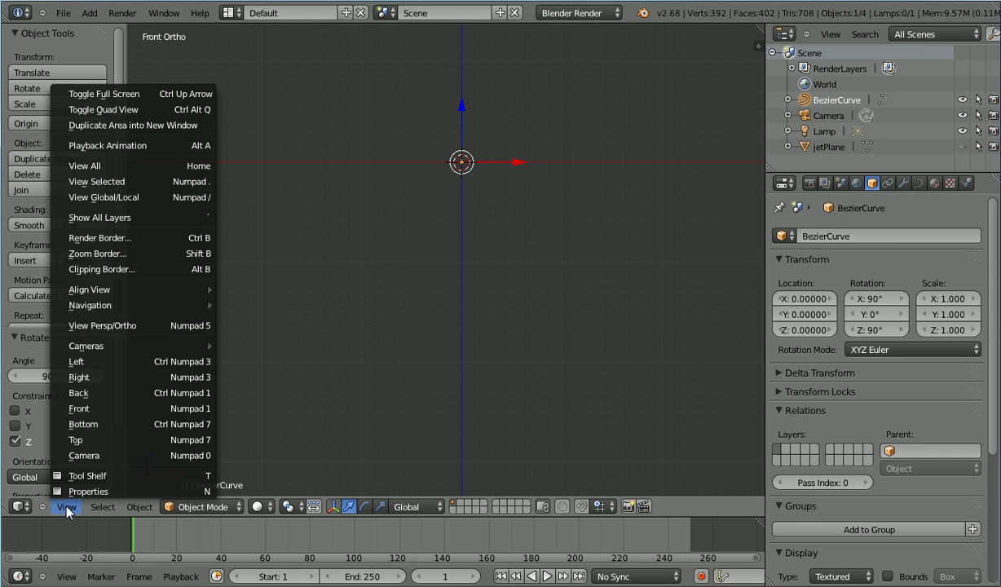
In right side view and Edit Mode, pull the left control point left and lower the right handle
{"action": "left_click", "coordinate": [150, 378]}
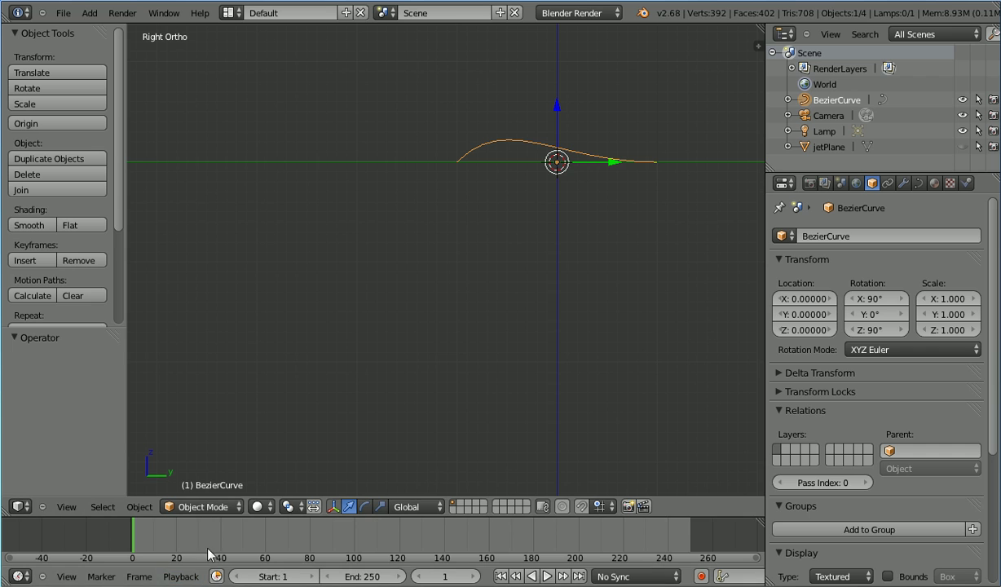
{"action": "left_click", "coordinate": [200, 506]}
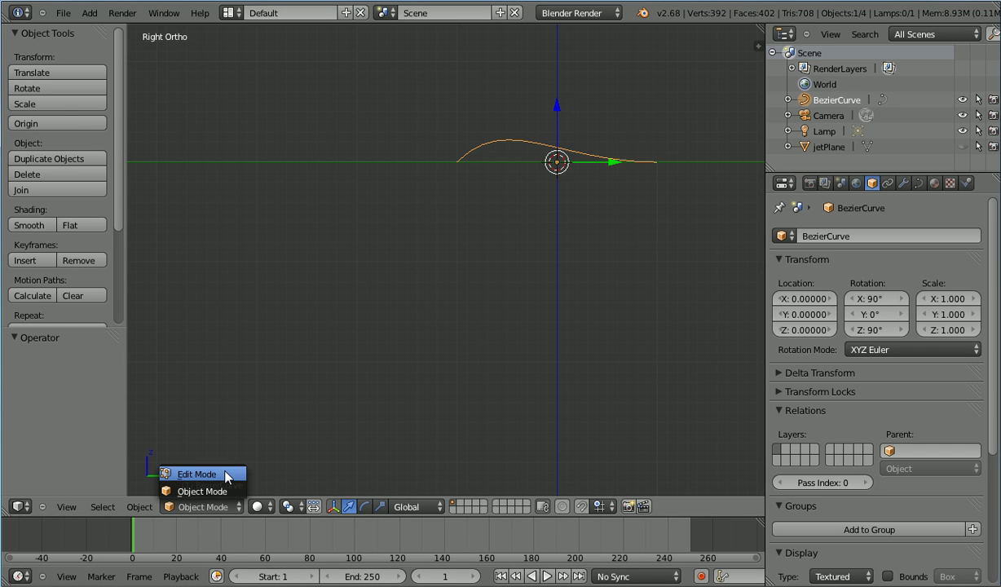
{"action": "left_click", "coordinate": [196, 473]}
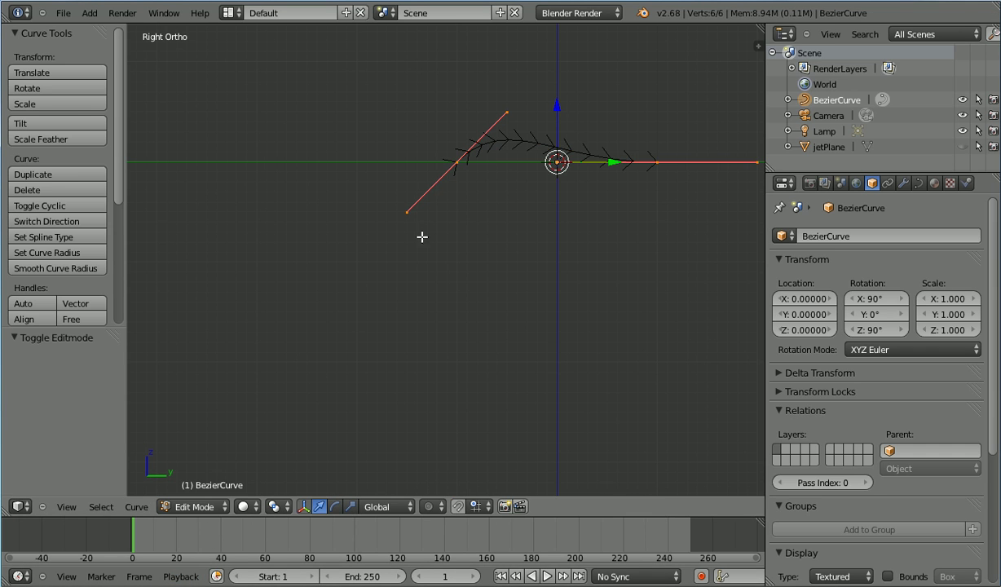
{"action": "right_click", "coordinate": [455, 162]}
{"action": "left_click_drag", "start_coordinate": [516, 162], "coordinate": [221, 178]}
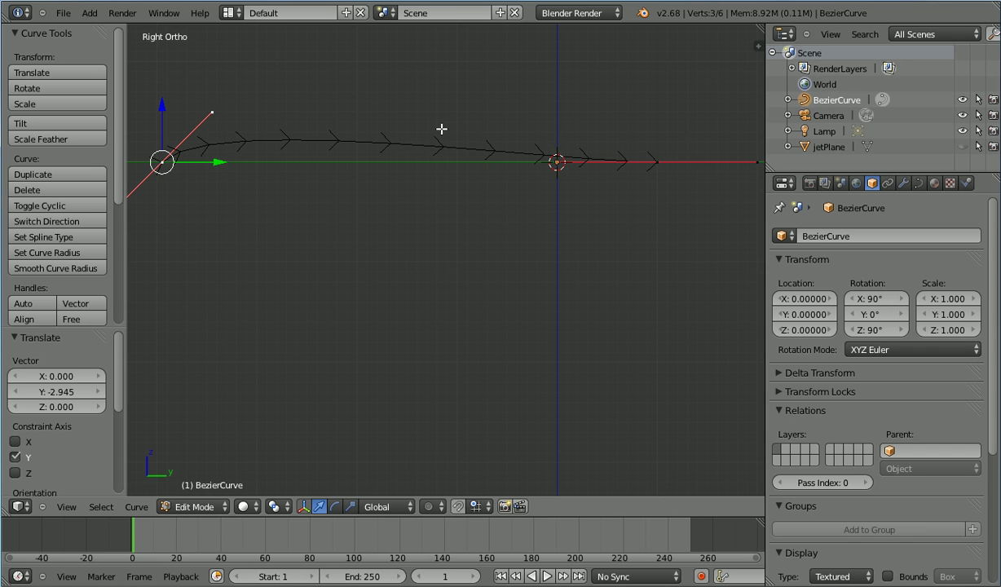
{"action": "right_click", "coordinate": [756, 162]}
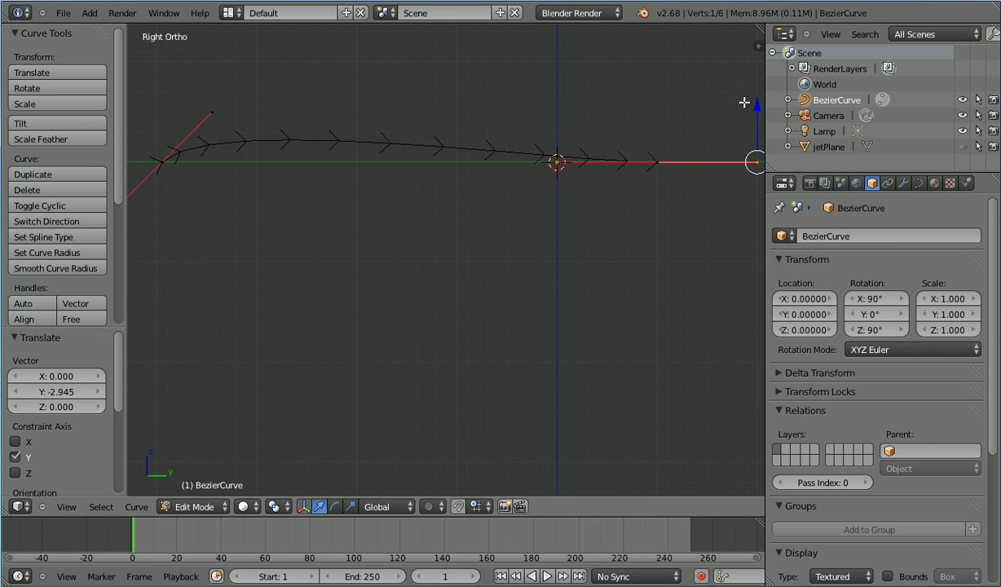
{"action": "left_click_drag", "start_coordinate": [756, 105], "coordinate": [736, 159]}
Stretch the curve's end points far out along Y, to about -7.658 and 11.419
{"action": "scroll", "coordinate": [326, 208], "scroll_direction": "down", "scroll_amount": 6}
{"action": "scroll", "coordinate": [319, 217], "scroll_direction": "down", "scroll_amount": 1}
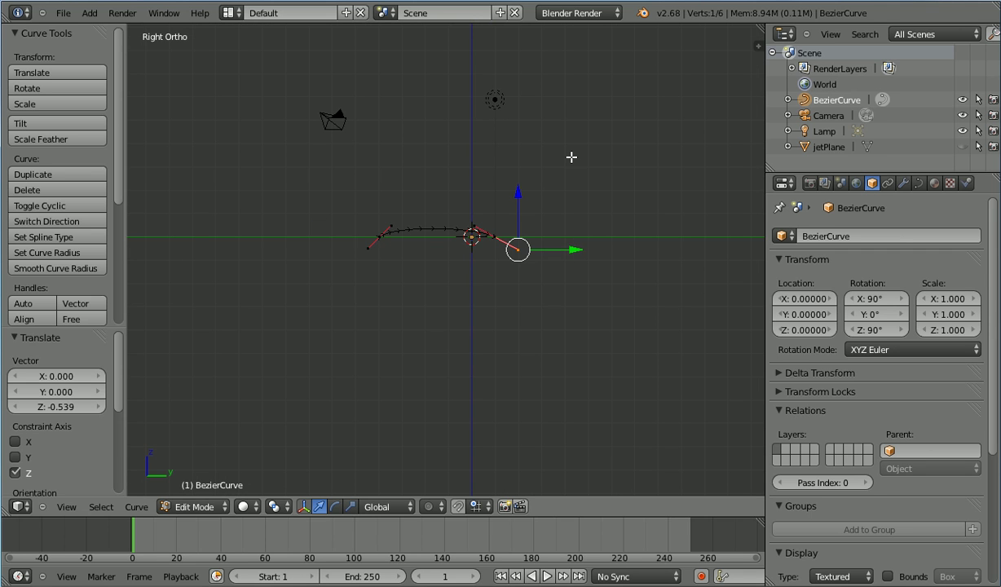
{"action": "middle_click_drag", "start_coordinate": [571, 157], "coordinate": [542, 366], "text": "shift"}
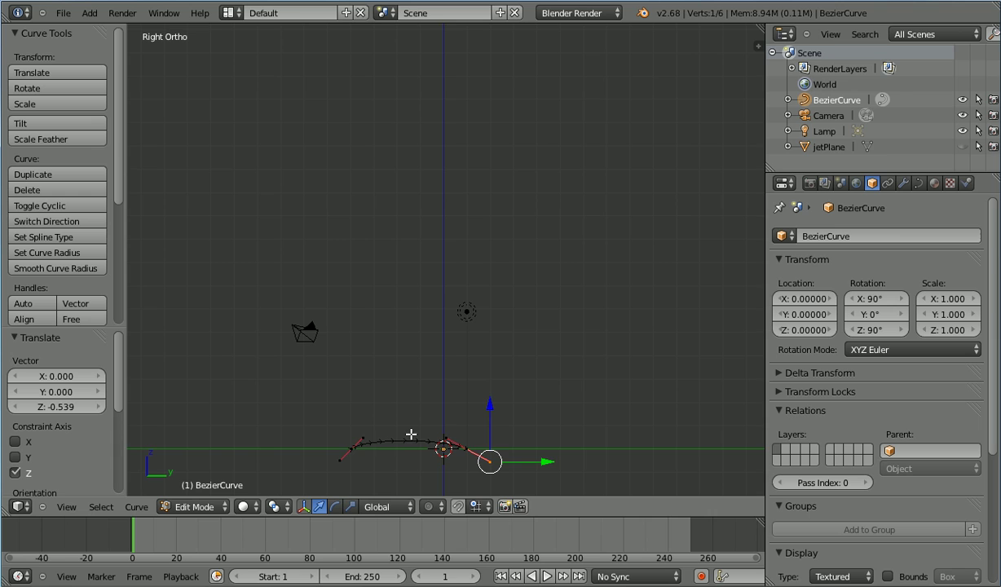
{"action": "right_click", "coordinate": [351, 447]}
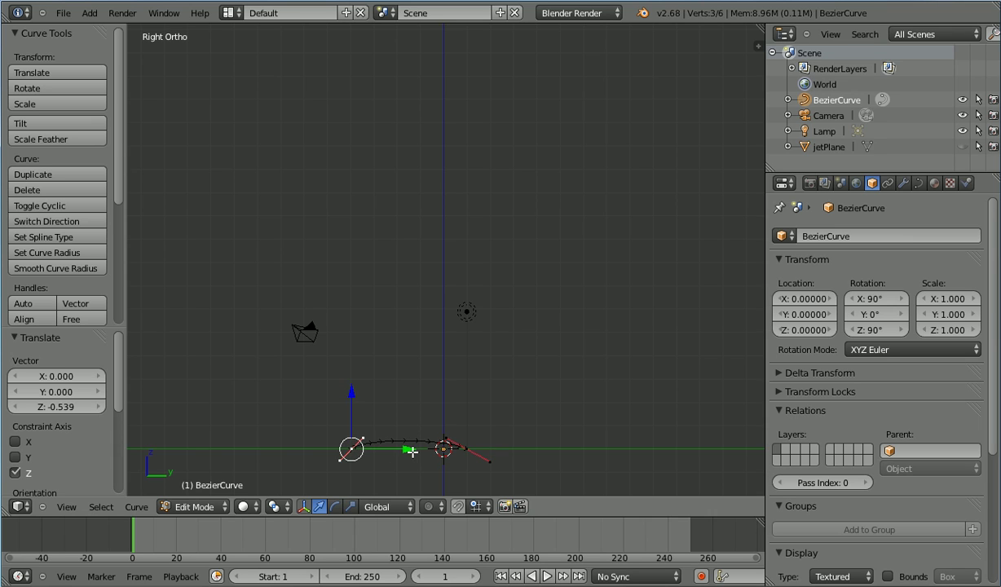
{"action": "left_click_drag", "start_coordinate": [404, 447], "coordinate": [218, 464]}
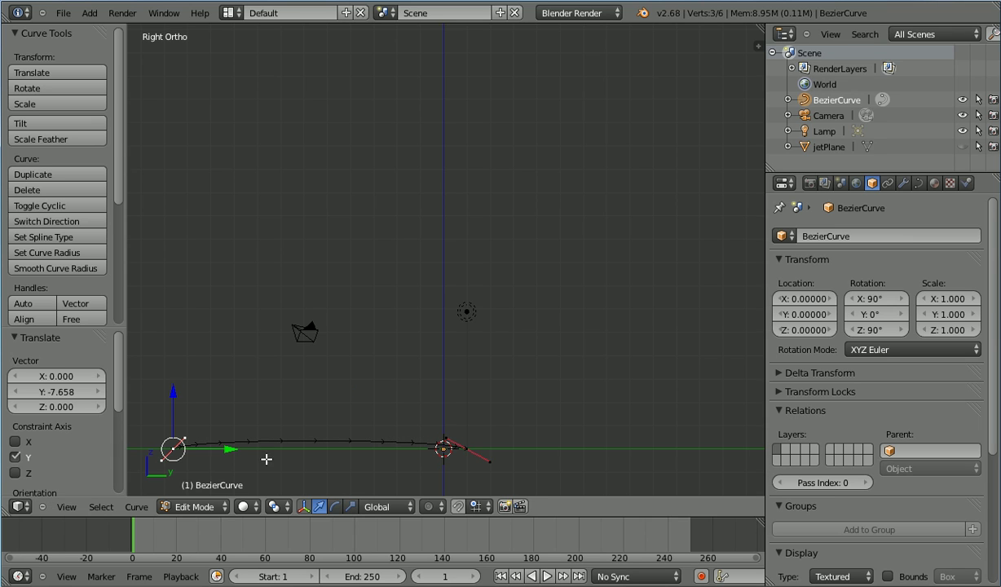
{"action": "right_click", "coordinate": [464, 448]}
{"action": "left_click_drag", "start_coordinate": [519, 450], "coordinate": [784, 454]}
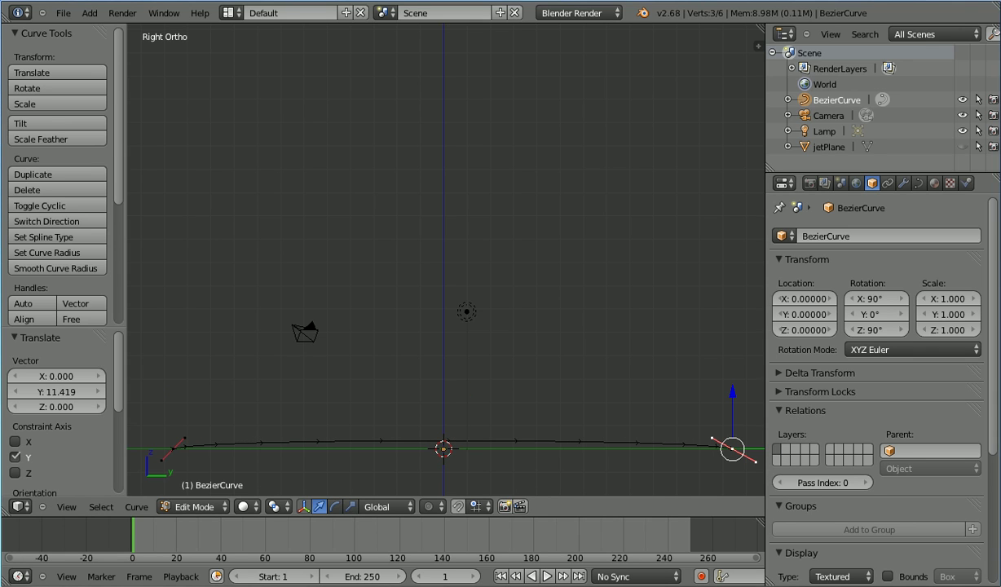
{"action": "key", "text": "Tab"}
{"action": "key", "text": "Tab"}
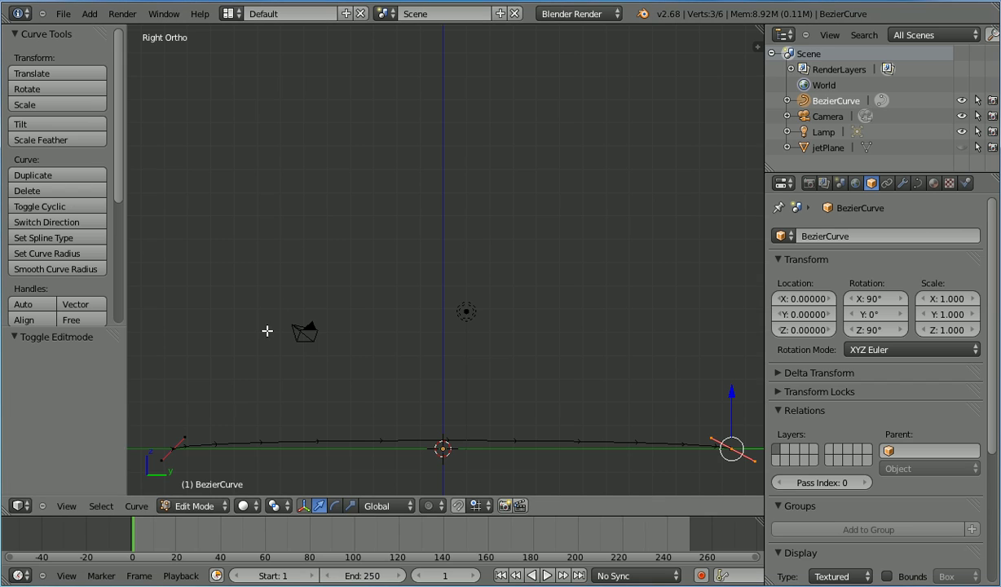
Select all curve points, subdivide, and raise the new centre point into a tall arch
{"action": "right_click", "coordinate": [174, 451], "text": "shift"}
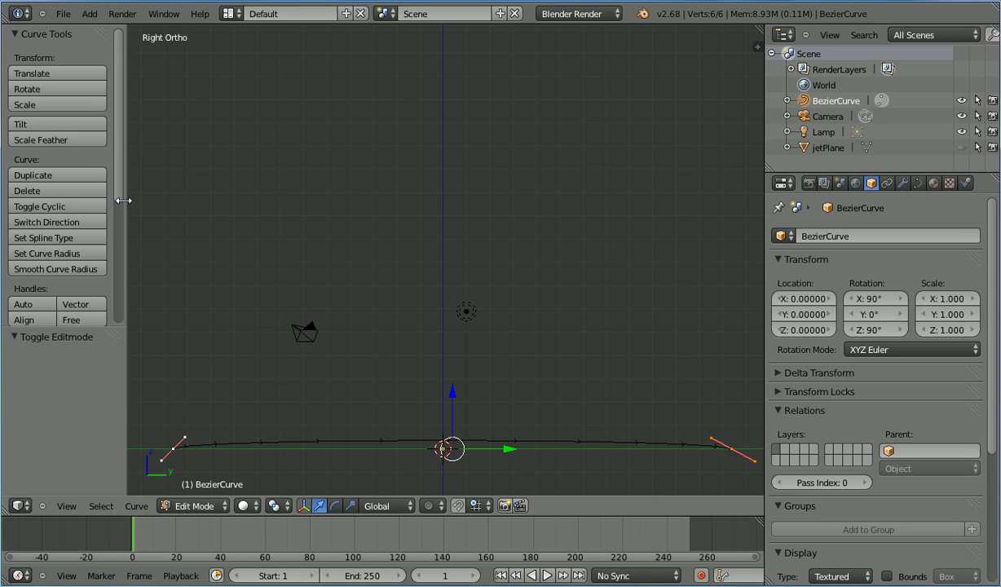
{"action": "left_click_drag", "start_coordinate": [117, 198], "coordinate": [116, 235]}
{"action": "left_click", "coordinate": [56, 288]}
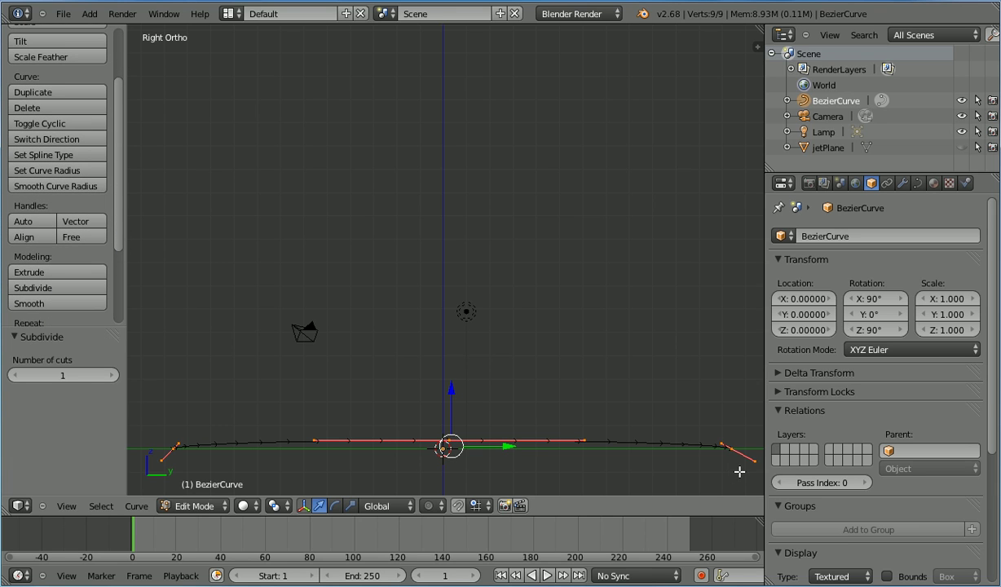
{"action": "right_click", "coordinate": [717, 437]}
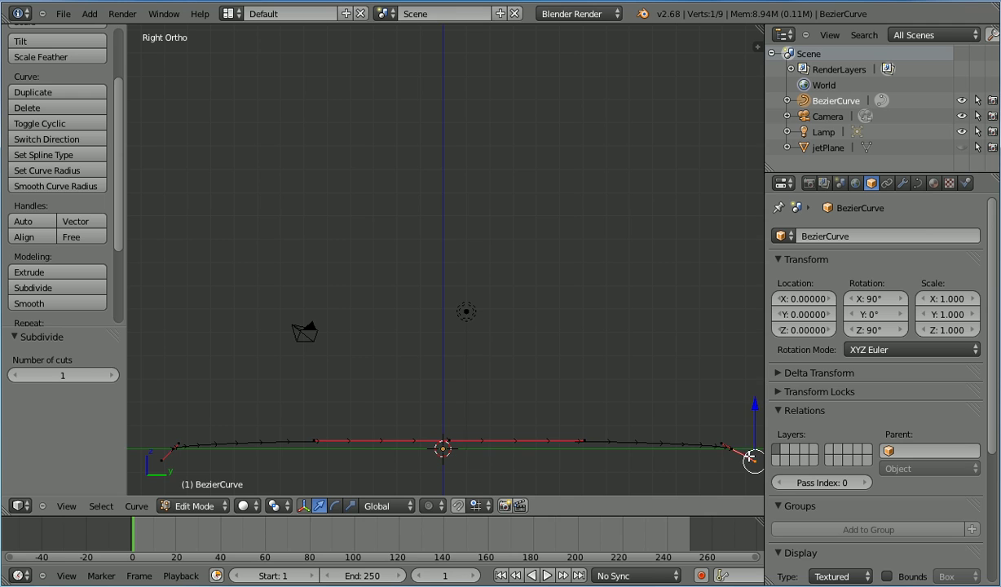
{"action": "right_click", "coordinate": [443, 437]}
{"action": "left_click_drag", "start_coordinate": [448, 384], "coordinate": [409, 11]}
Drag the top handles outward to round the arch into a loop
{"action": "right_click", "coordinate": [314, 62]}
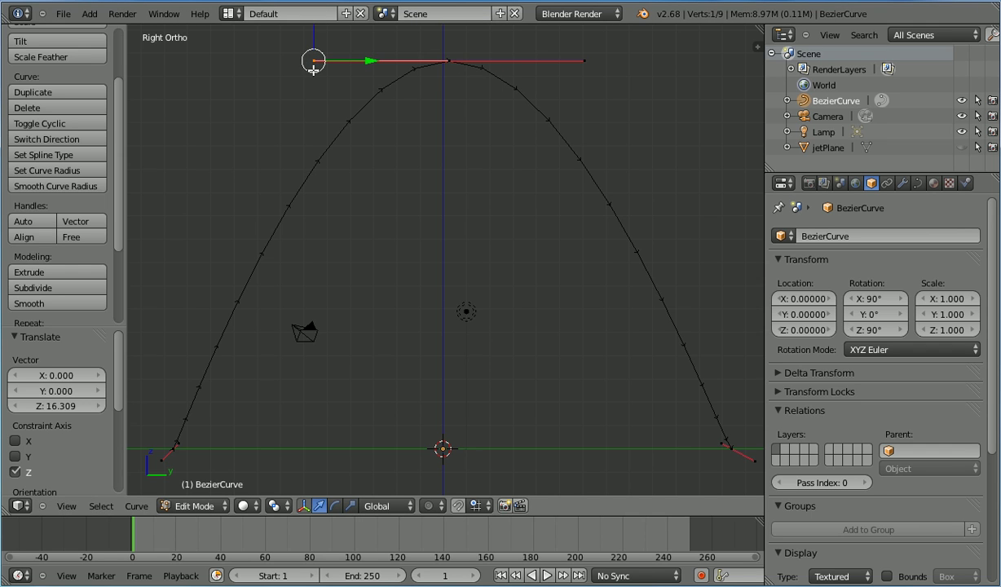
{"action": "left_click_drag", "start_coordinate": [313, 70], "coordinate": [744, 74]}
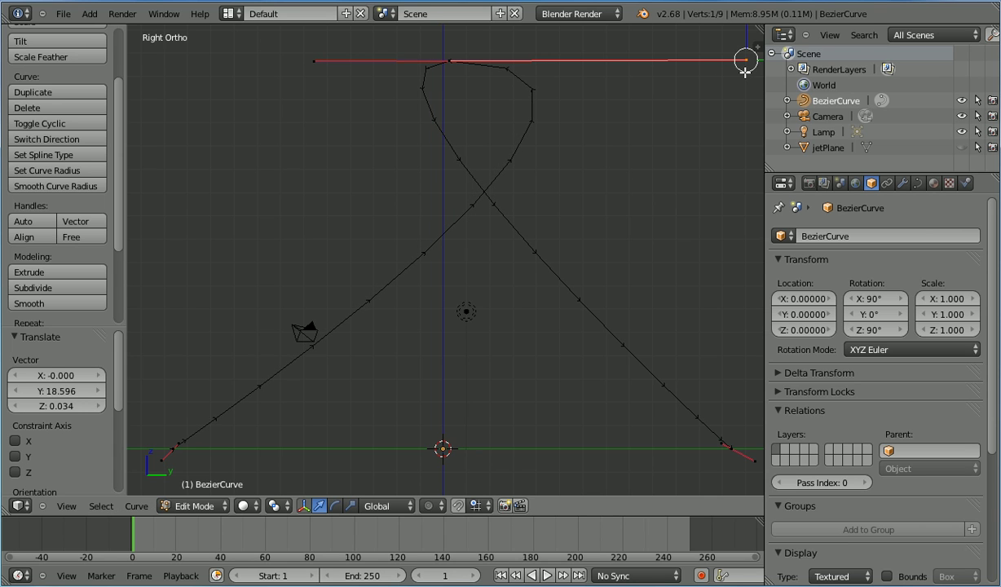
{"action": "right_click", "coordinate": [315, 61]}
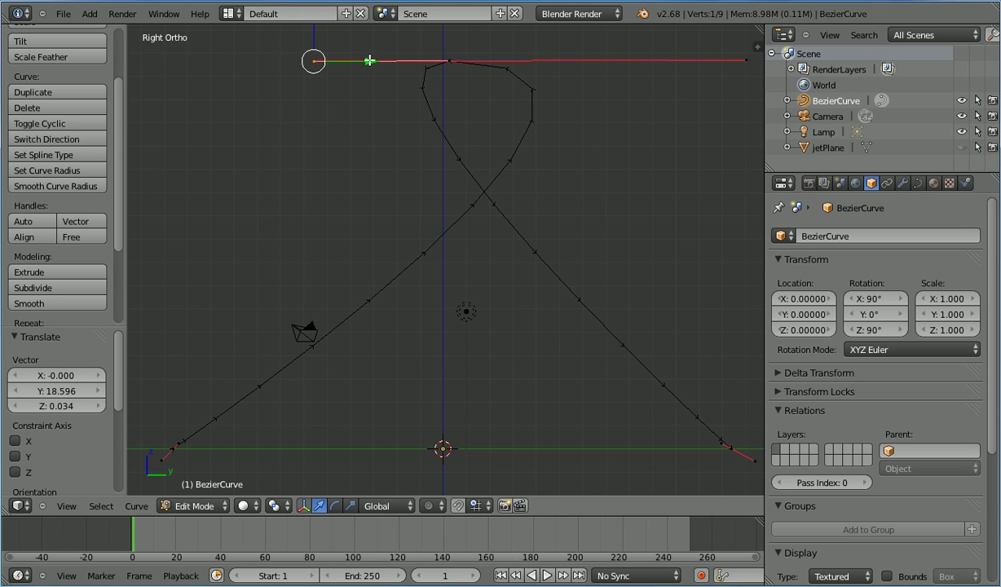
{"action": "left_click_drag", "start_coordinate": [369, 60], "coordinate": [201, 74]}
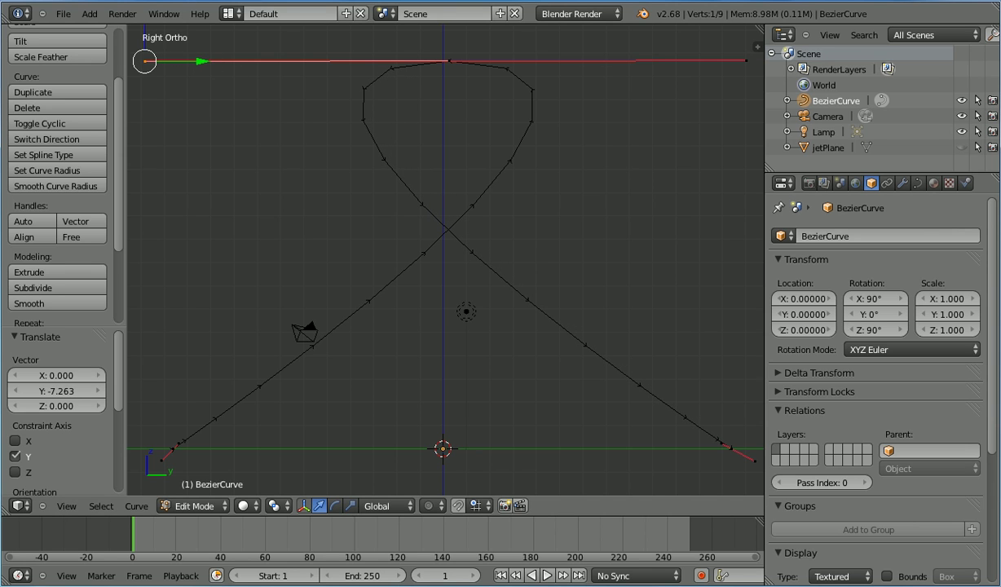
Move the two end points past each other so the loop crosses near the ground
{"action": "key", "text": "Tab"}
{"action": "key", "text": "Tab"}
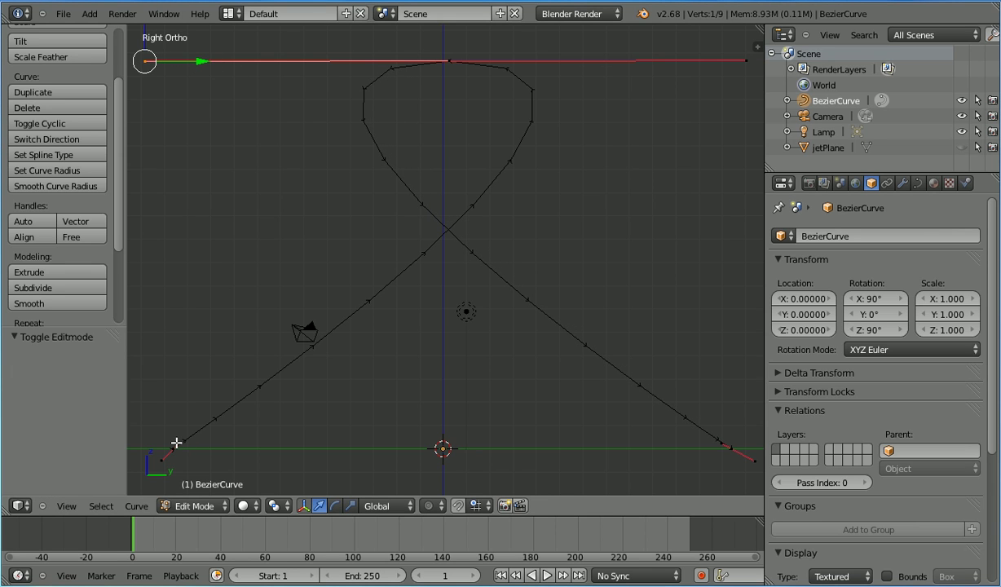
{"action": "right_click", "coordinate": [177, 442]}
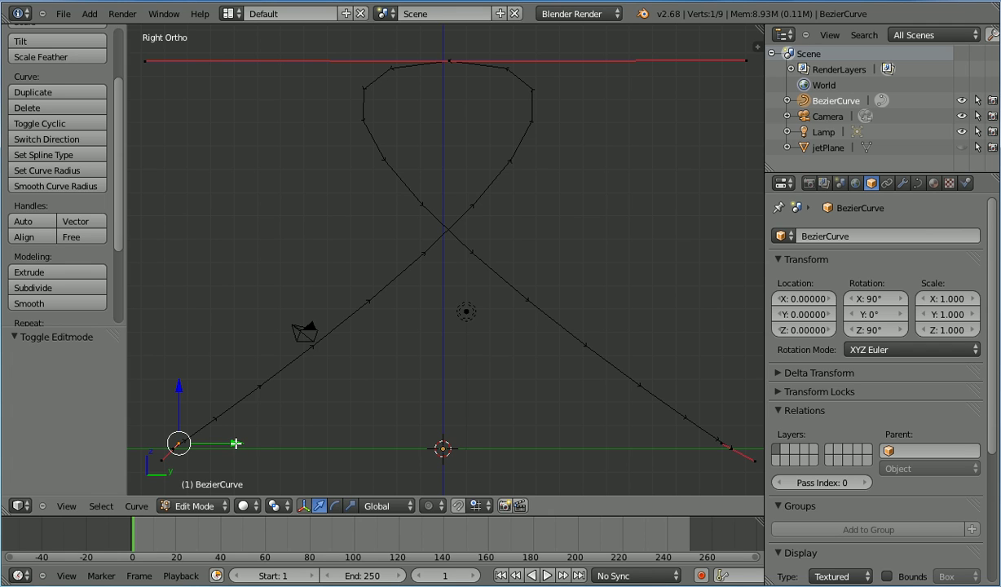
{"action": "left_click_drag", "start_coordinate": [234, 443], "coordinate": [738, 374]}
{"action": "right_click", "coordinate": [719, 441]}
{"action": "left_click_drag", "start_coordinate": [720, 441], "coordinate": [160, 422]}
Return to Object Mode and apply BezierCurve's rotation, zeroing X, Y and Z
{"action": "left_click", "coordinate": [201, 505]}
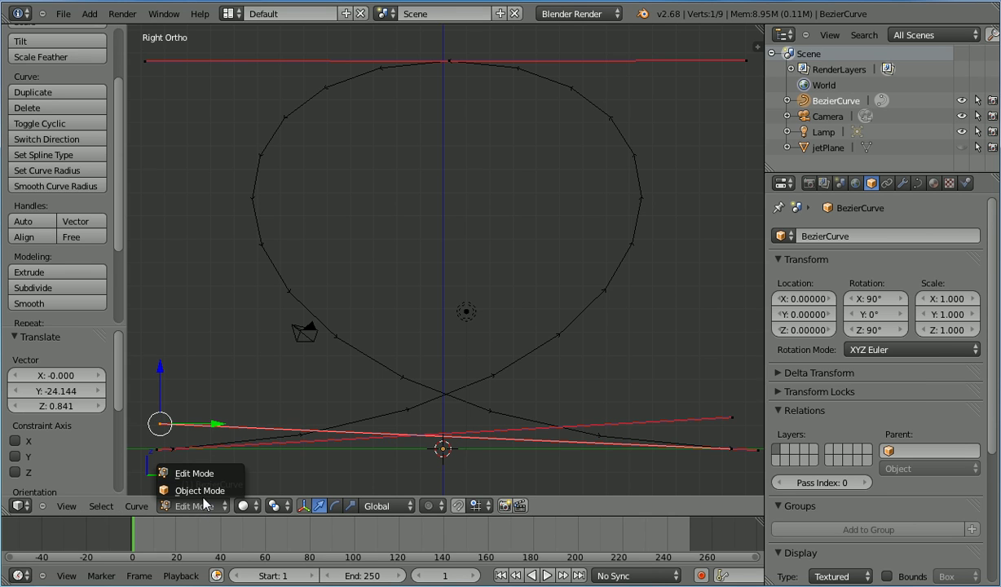
{"action": "left_click", "coordinate": [198, 490]}
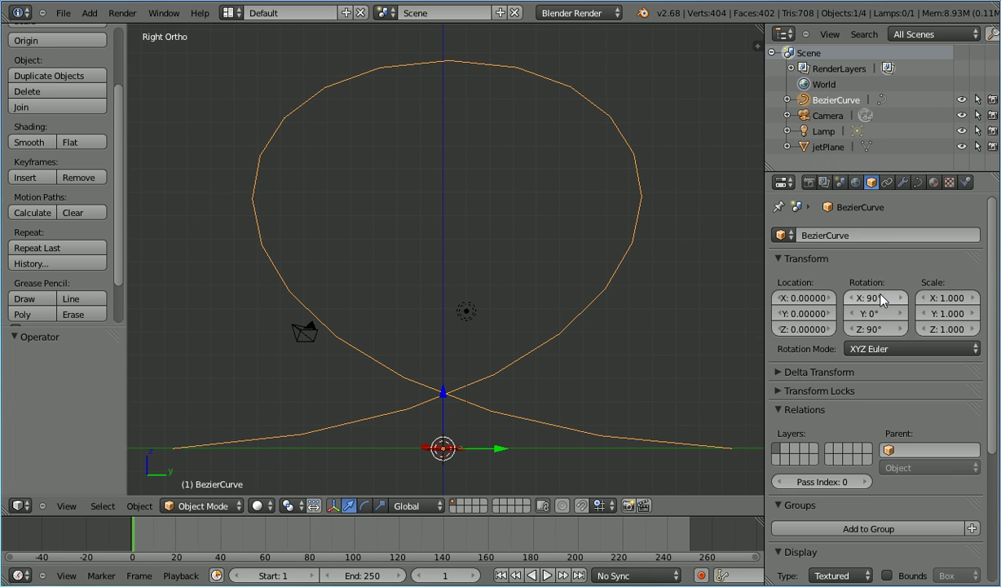
{"action": "left_click", "coordinate": [137, 505]}
{"action": "mouse_move", "coordinate": [170, 406]}
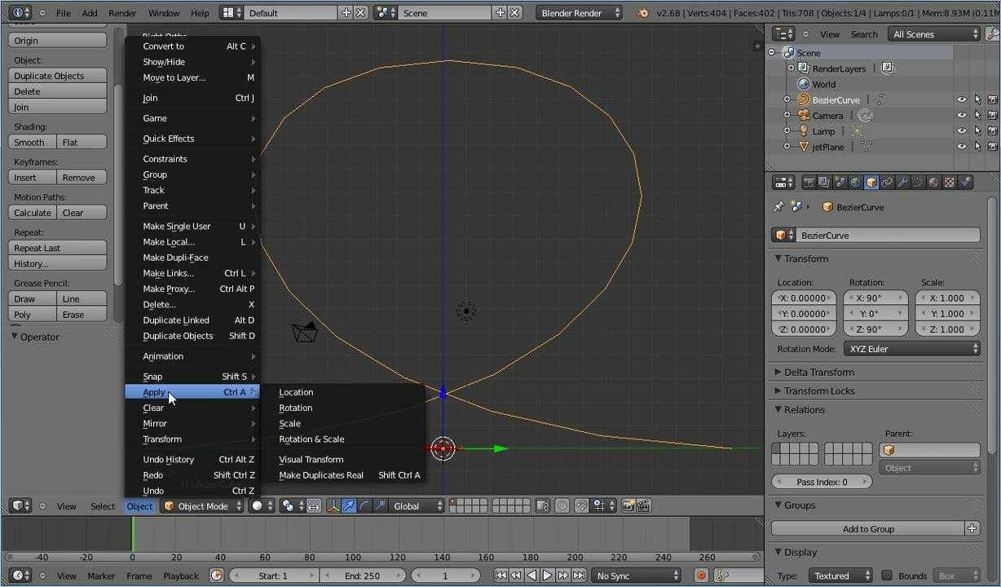
{"action": "left_click", "coordinate": [379, 411]}
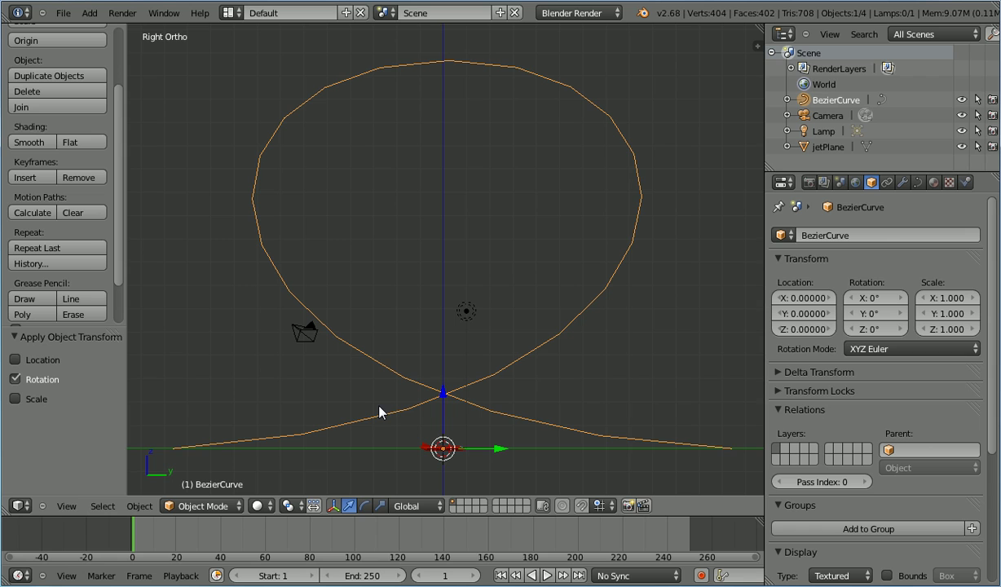
Select jetPlane and set its Relations parent to BezierCurve
{"action": "right_click", "coordinate": [419, 447]}
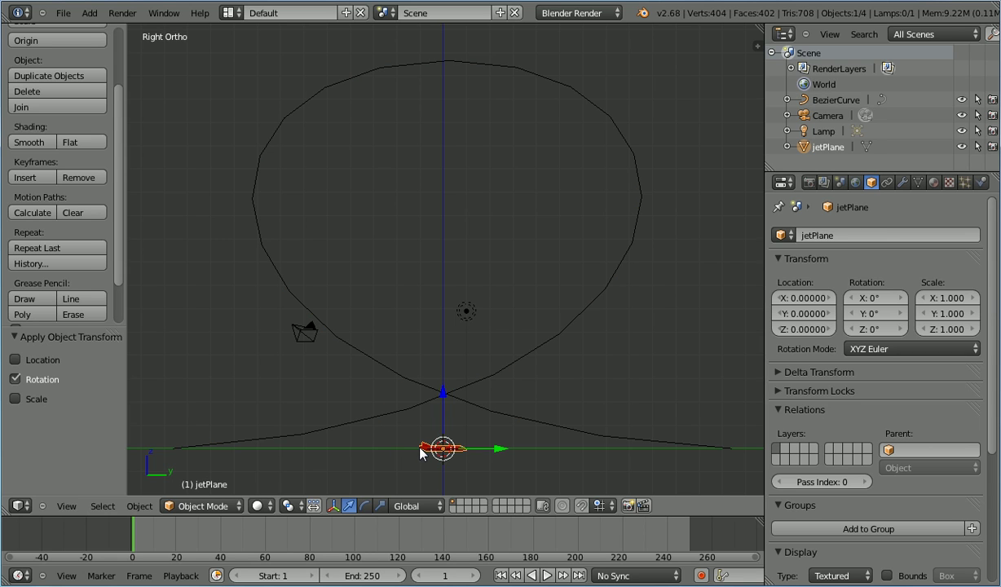
{"action": "left_click", "coordinate": [900, 447]}
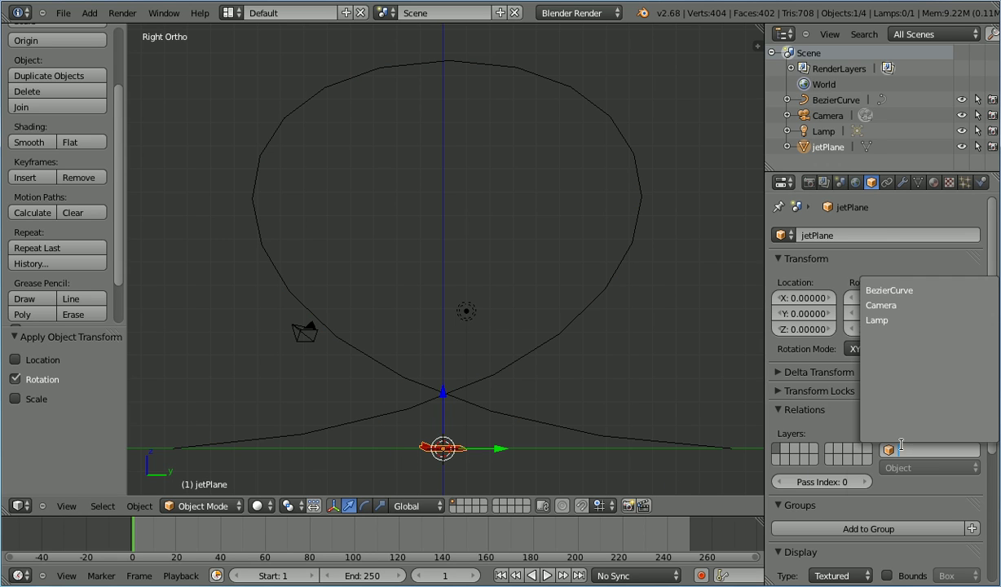
{"action": "left_click", "coordinate": [954, 288]}
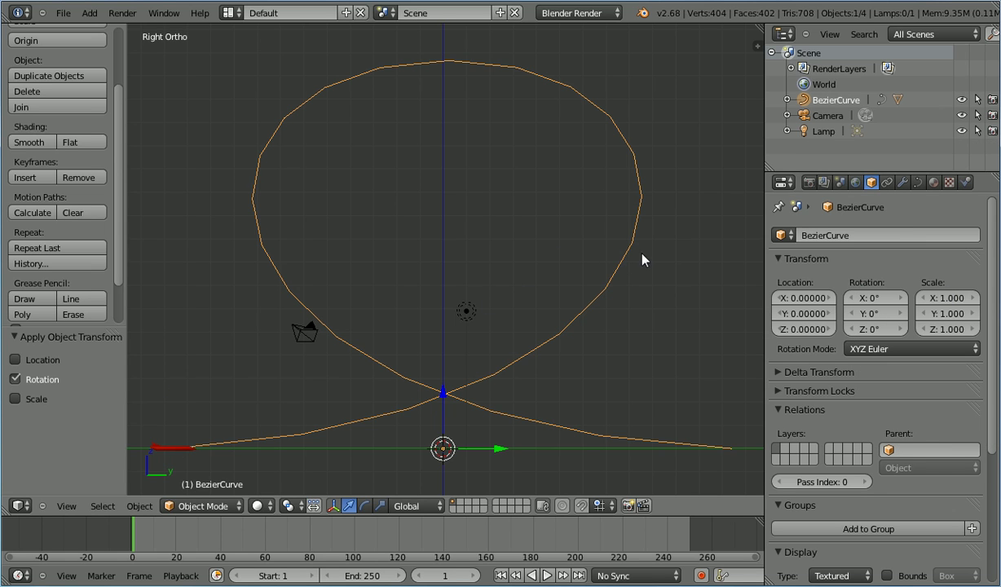
Set the curve's Preview U resolution to 24 and enable Path Animation Follow
{"action": "left_click", "coordinate": [917, 182]}
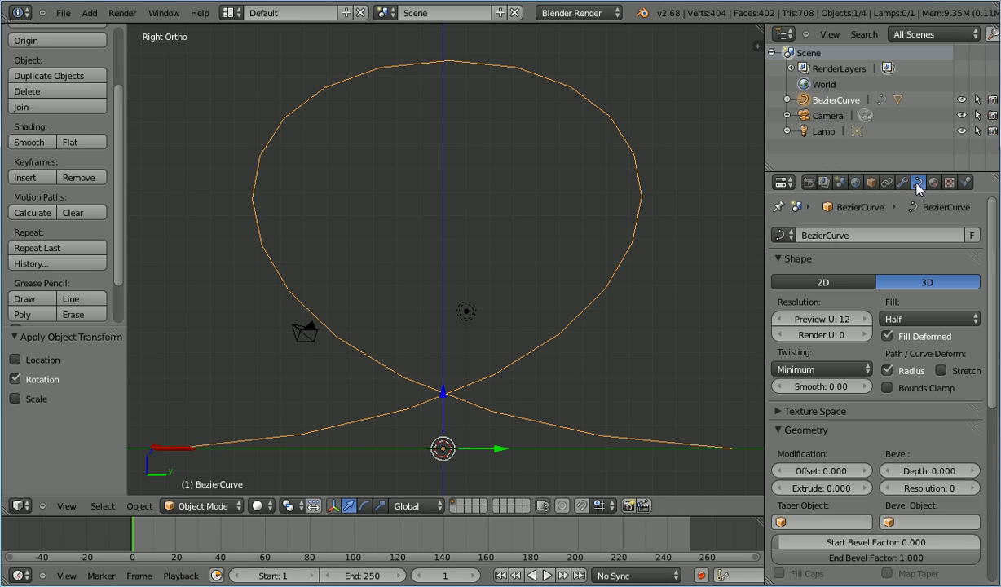
{"action": "left_click", "coordinate": [829, 320]}
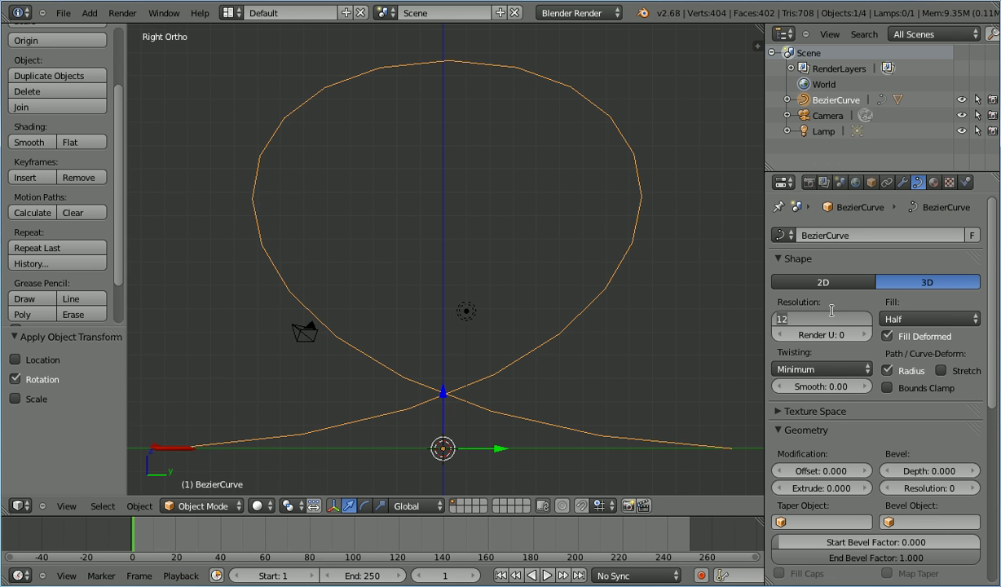
{"action": "type", "text": "24"}
{"action": "key", "text": "Return"}
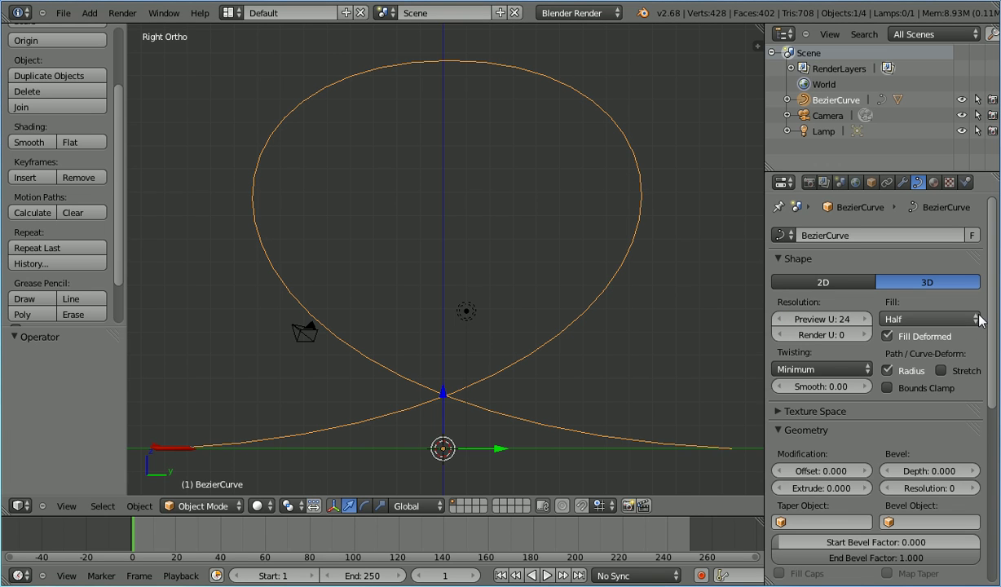
{"action": "left_click_drag", "start_coordinate": [991, 298], "coordinate": [999, 476]}
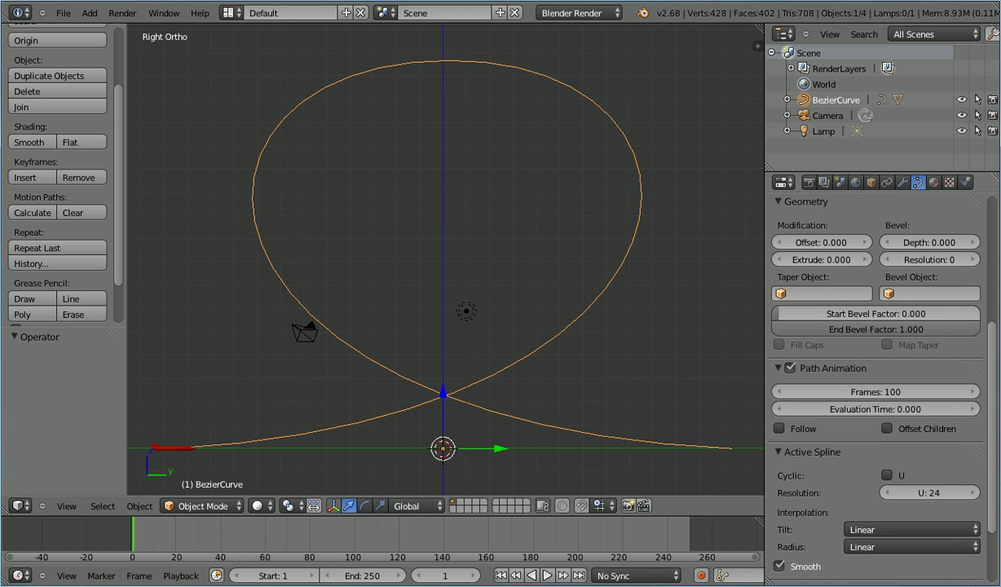
{"action": "left_click", "coordinate": [779, 429]}
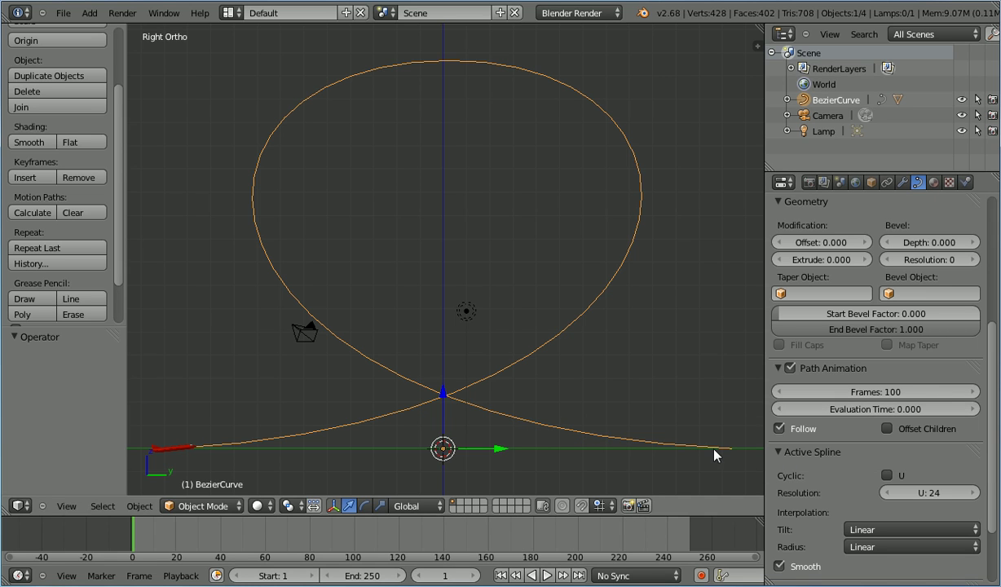
Keyframe Evaluation Time 0 at frame 1, set the end frame to 160, and jump there
{"action": "right_click", "coordinate": [914, 415]}
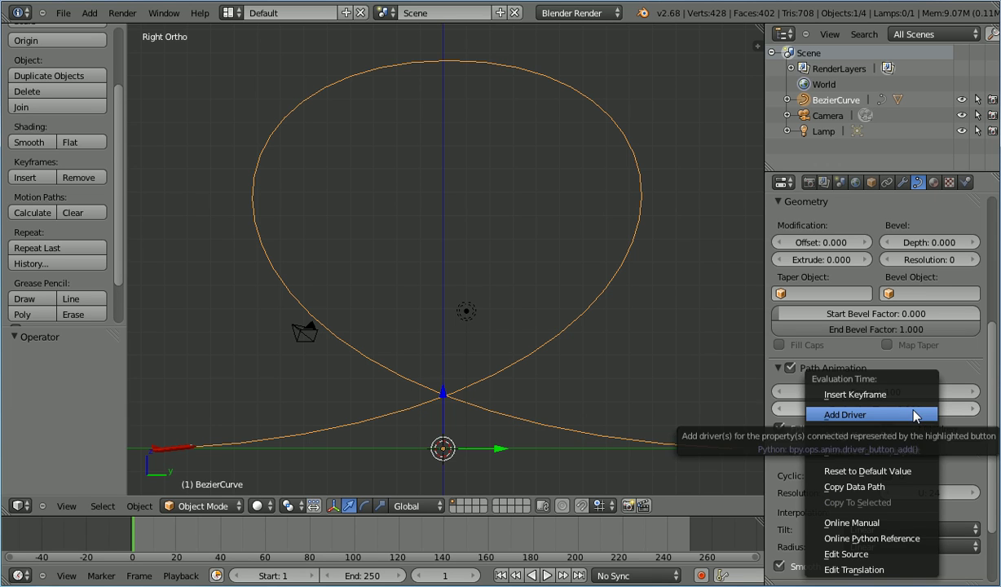
{"action": "left_click", "coordinate": [912, 394]}
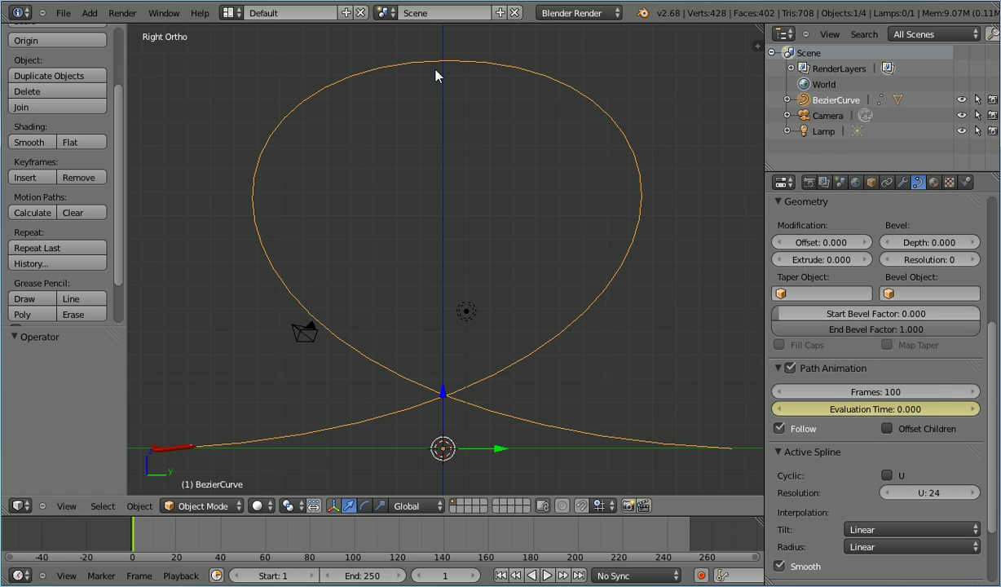
{"action": "left_click", "coordinate": [363, 576]}
{"action": "type", "text": "160"}
{"action": "key", "text": "Return"}
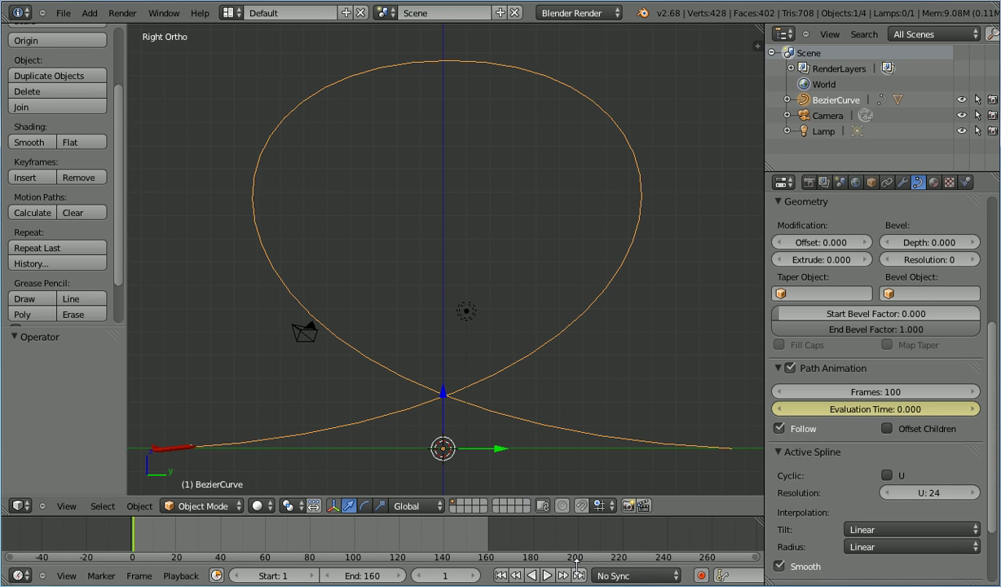
{"action": "left_click", "coordinate": [579, 575]}
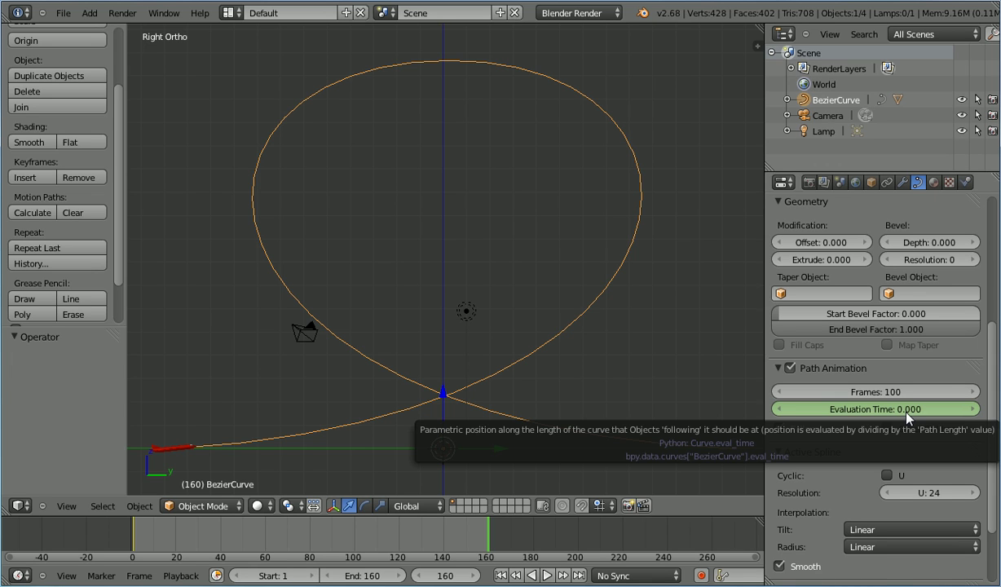
Set Evaluation Time to 100 and keyframe it at frame 160
{"action": "left_click", "coordinate": [887, 409]}
{"action": "type", "text": "10"}
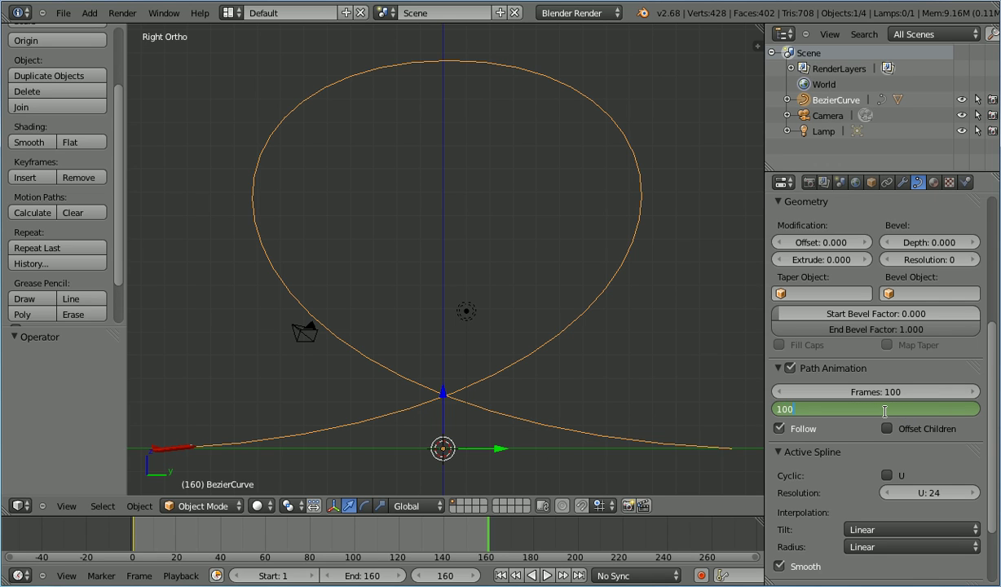
{"action": "type", "text": "0"}
{"action": "key", "text": "Return"}
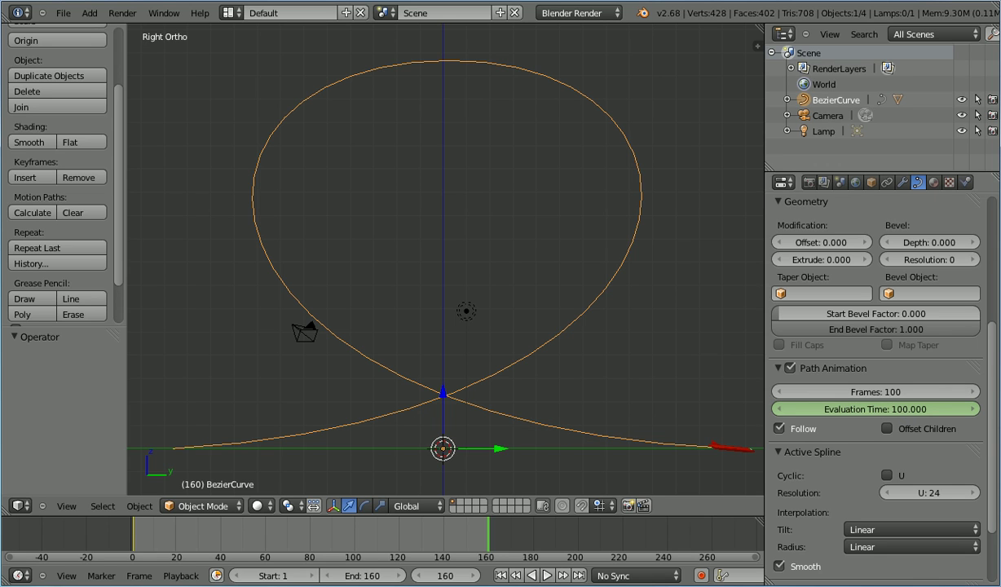
{"action": "right_click", "coordinate": [878, 409]}
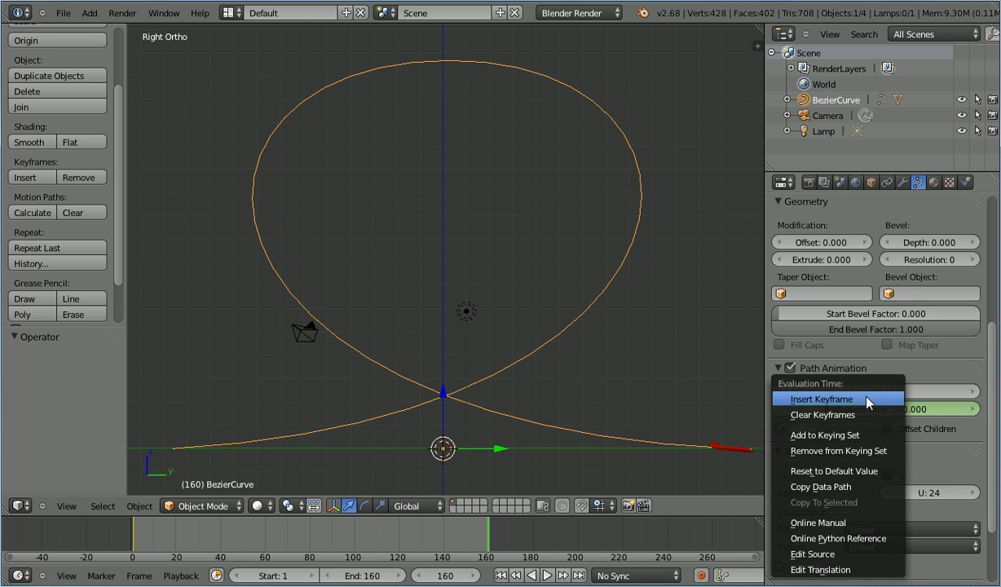
{"action": "left_click", "coordinate": [867, 399]}
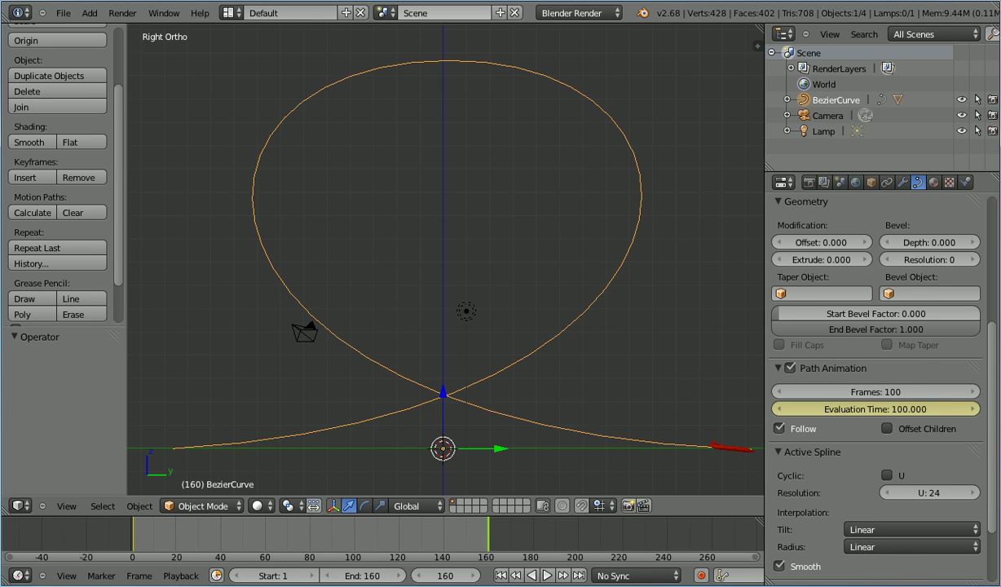
Play the animation to watch the jet travel the loop, then stop and return to frame 1
{"action": "left_click", "coordinate": [547, 574]}
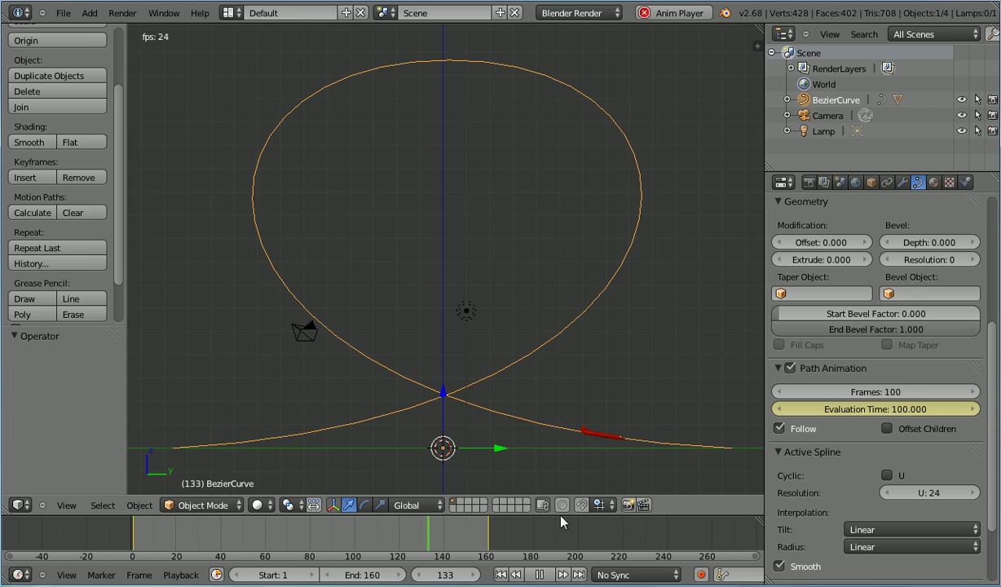
{"action": "left_click", "coordinate": [538, 575]}
{"action": "key", "text": "shift+Left"}
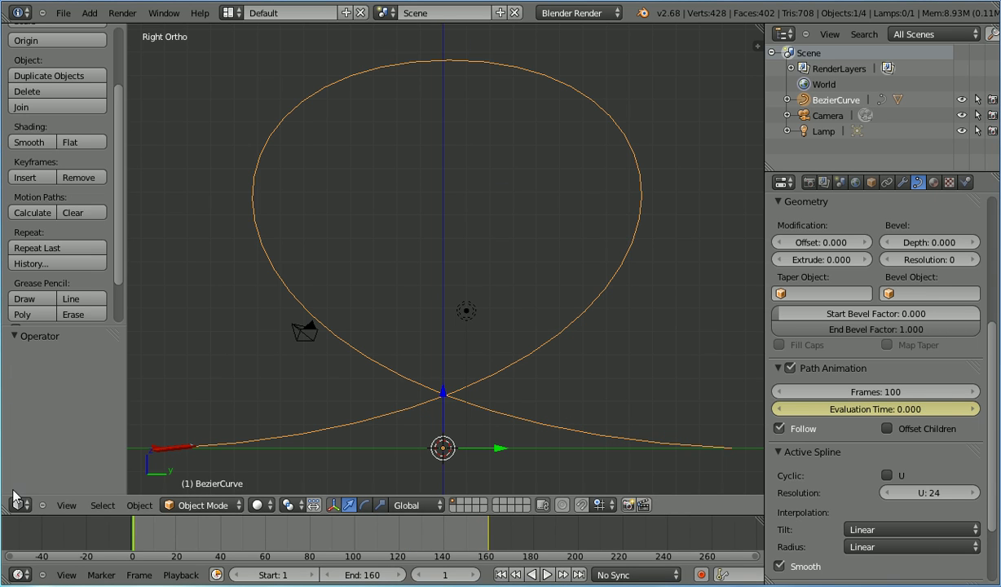
Show the evaluation-time curve in the Graph Editor, framed in full with all keyframes deselected
{"action": "left_click", "coordinate": [21, 504]}
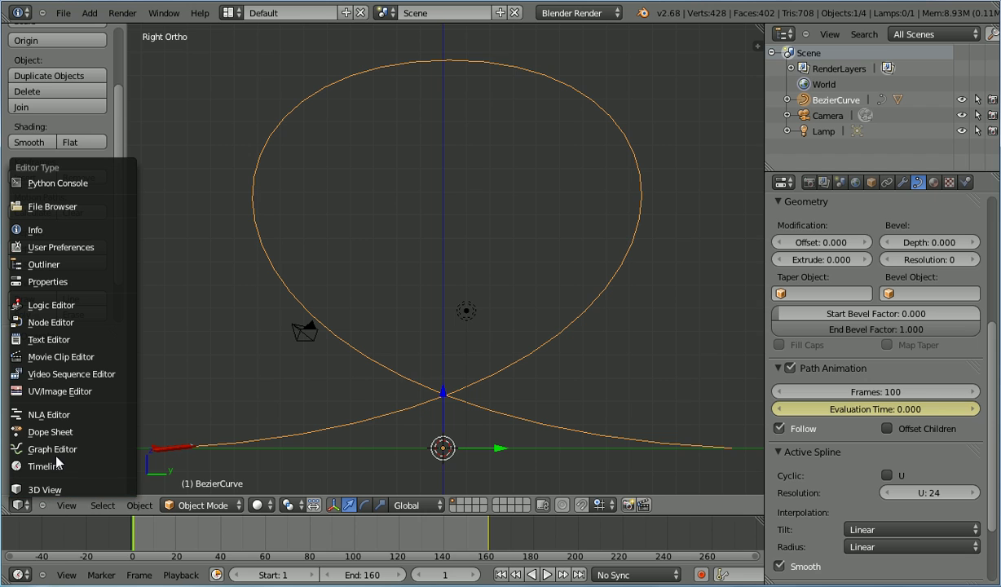
{"action": "left_click", "coordinate": [96, 451]}
{"action": "left_click", "coordinate": [65, 505]}
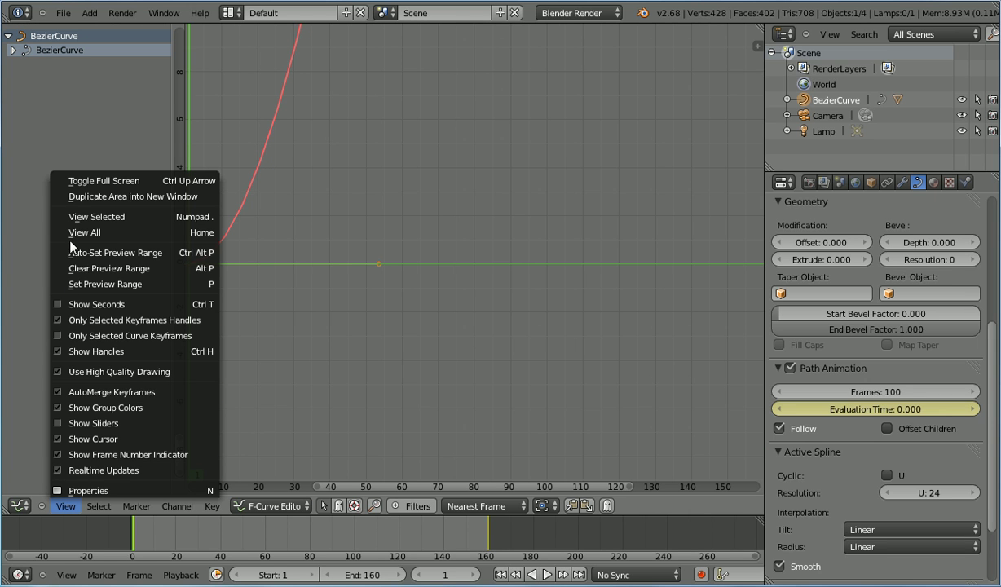
{"action": "left_click", "coordinate": [137, 232]}
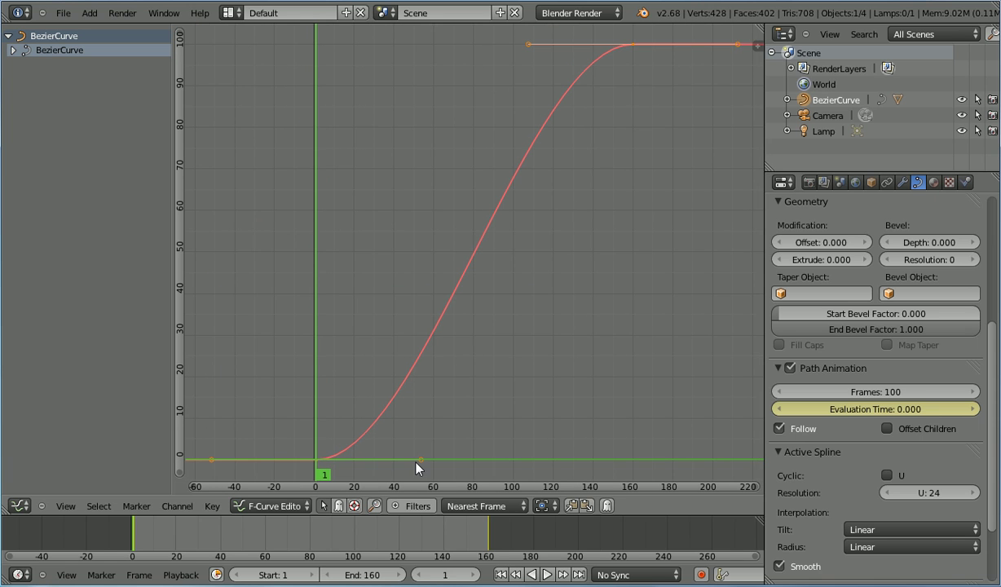
{"action": "key", "text": "a"}
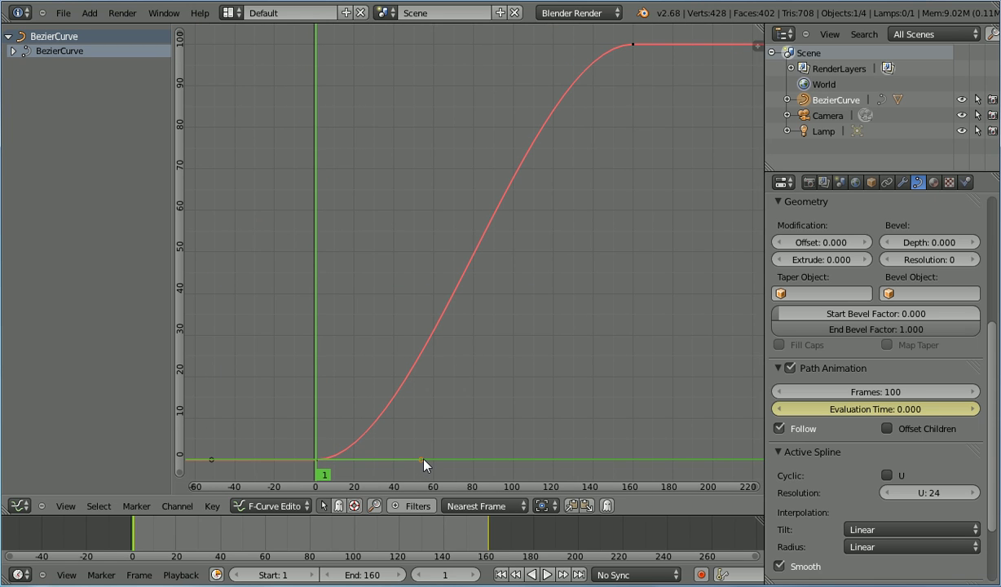
Move the first keyframe's outgoing handle and lower frame 160's incoming handle so motion speeds up
{"action": "key", "text": "g"}
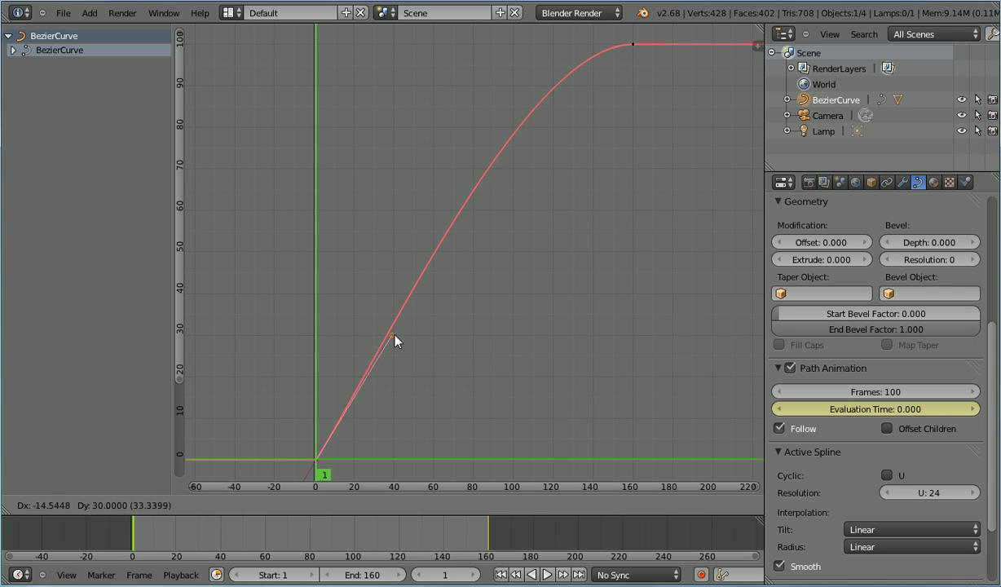
{"action": "left_click", "coordinate": [397, 341]}
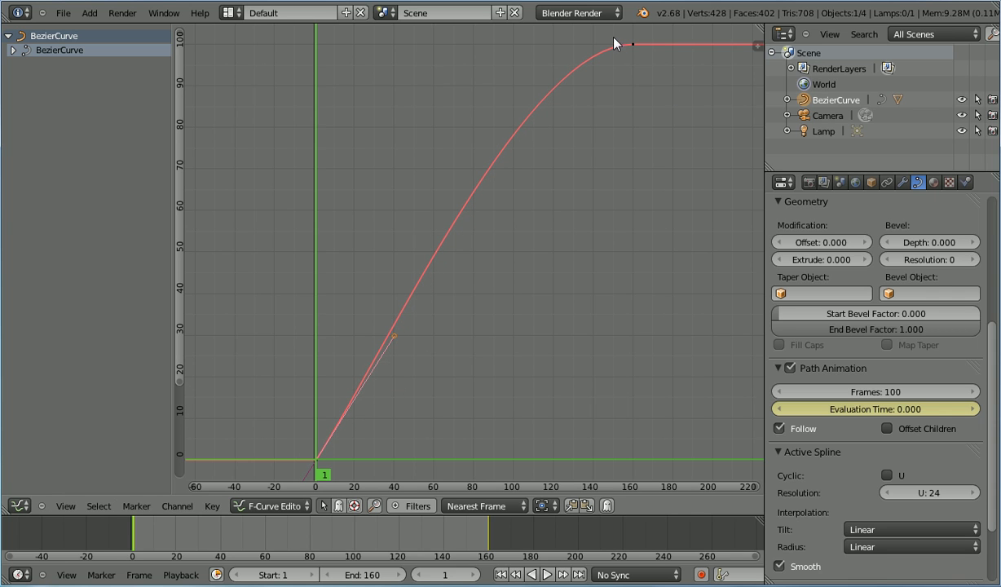
{"action": "right_click", "coordinate": [633, 46]}
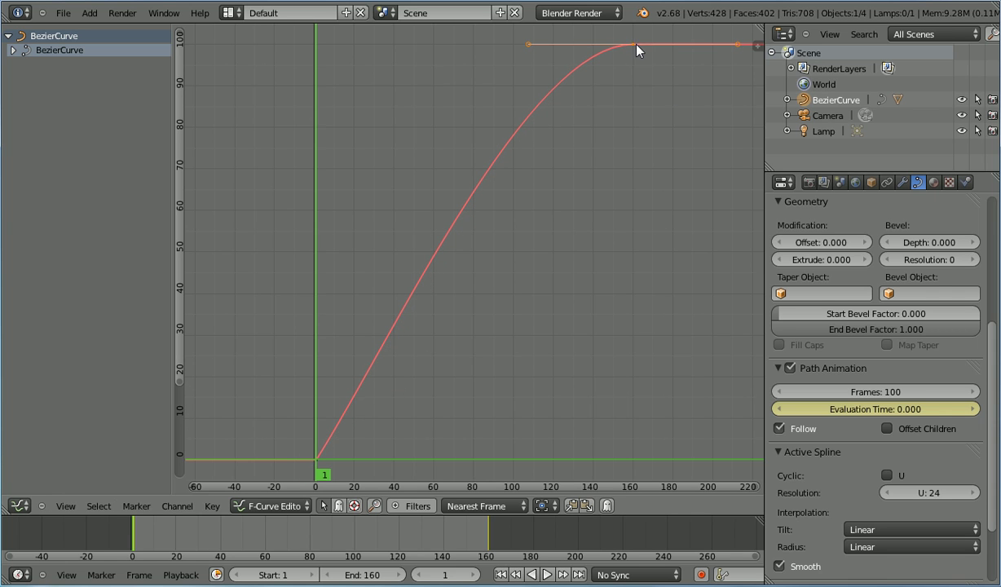
{"action": "right_click", "coordinate": [528, 45]}
{"action": "key", "text": "g"}
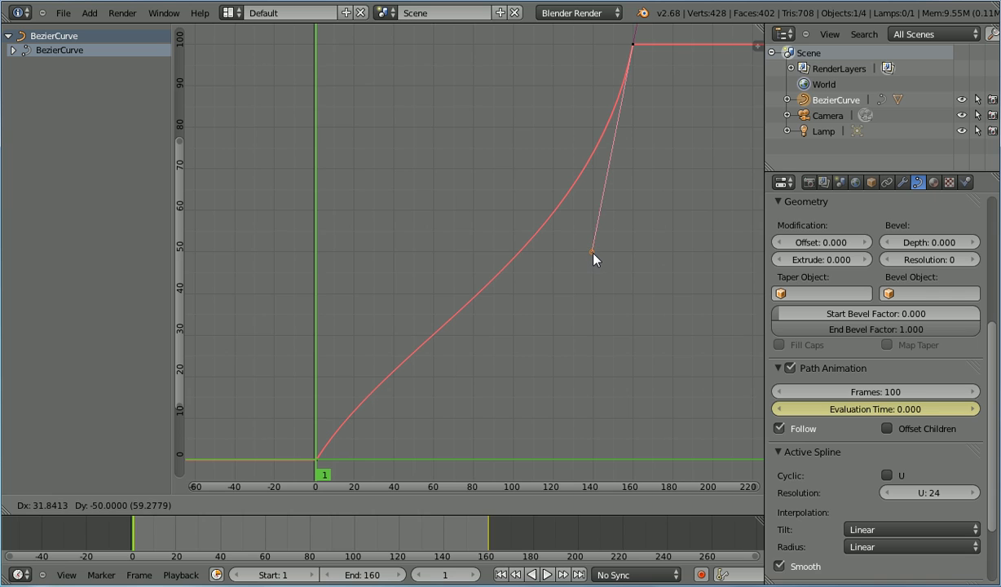
{"action": "left_click", "coordinate": [592, 253]}
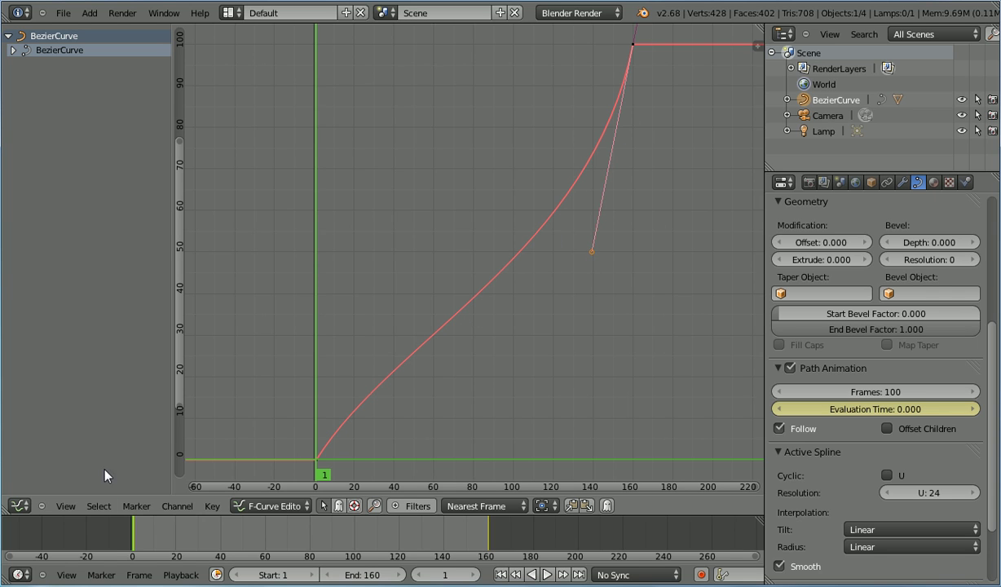
{"action": "left_click", "coordinate": [19, 506]}
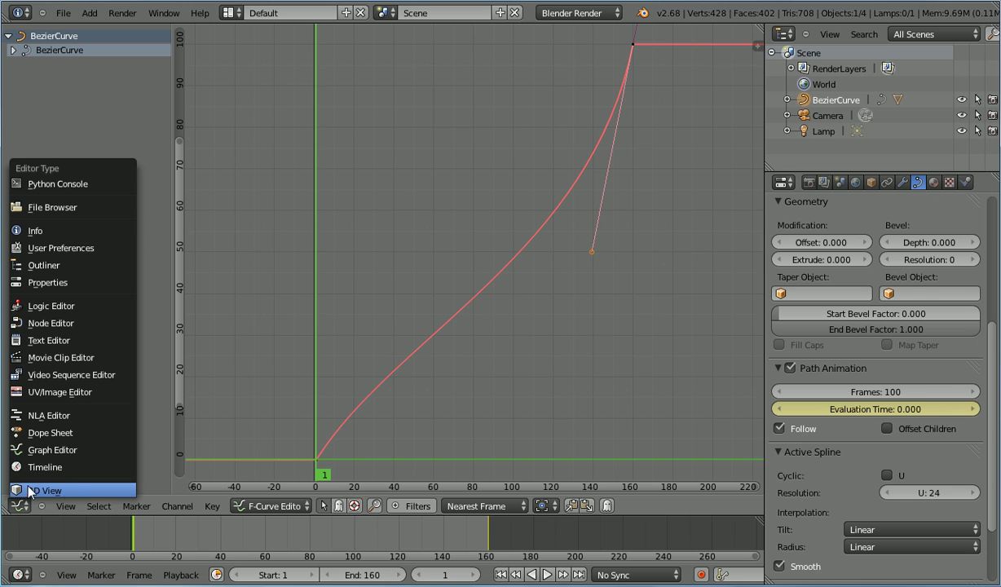
Switch back to the 3D View and play the jet along the loop with the new timing
{"action": "left_click", "coordinate": [96, 491]}
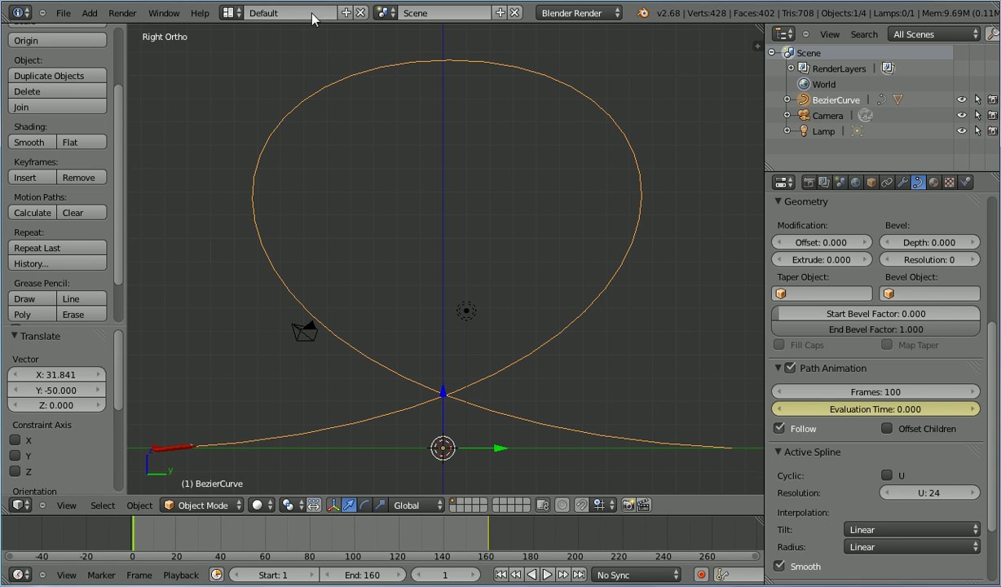
{"action": "left_click", "coordinate": [546, 575]}
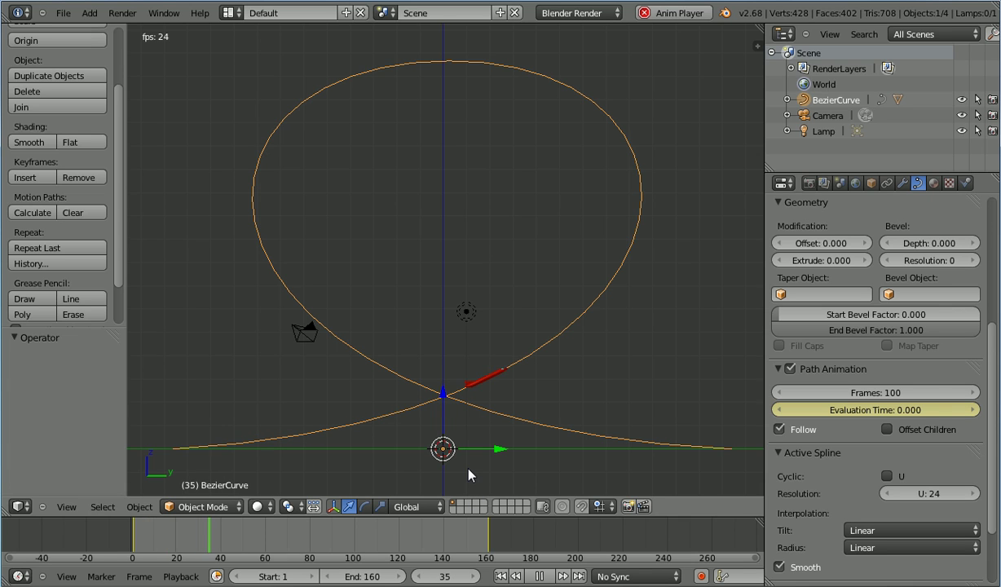